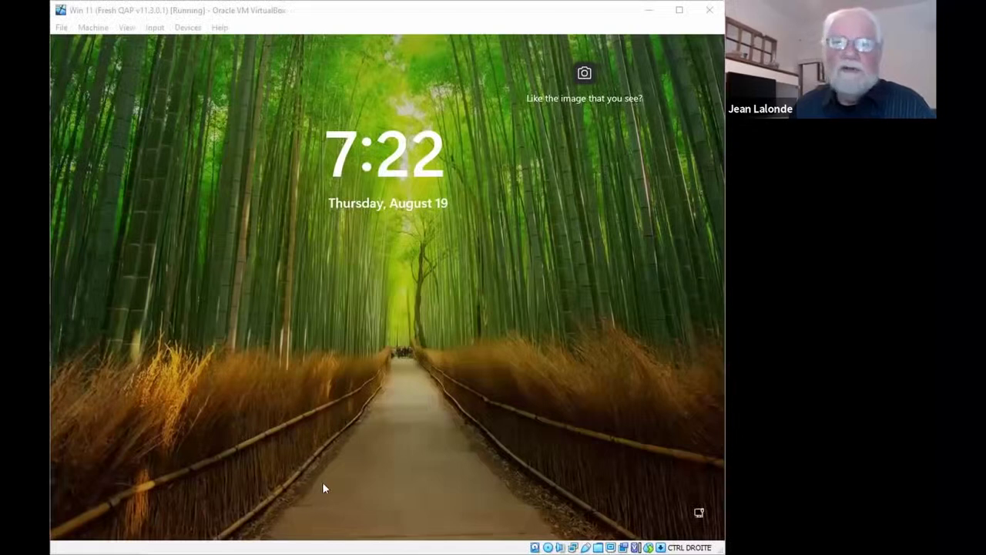
Sign in to the Windows 11 guest with the account password
click(399, 417)
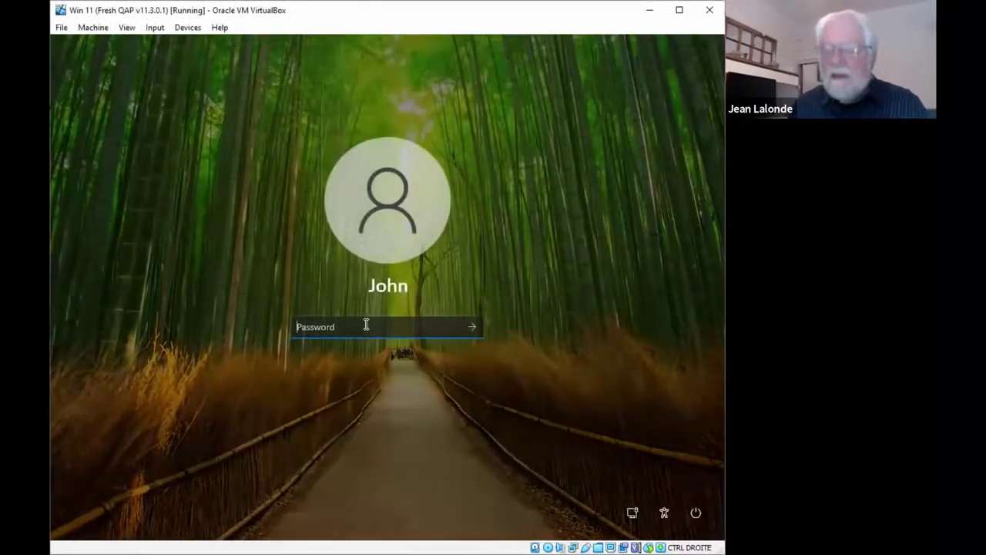
text(••••)
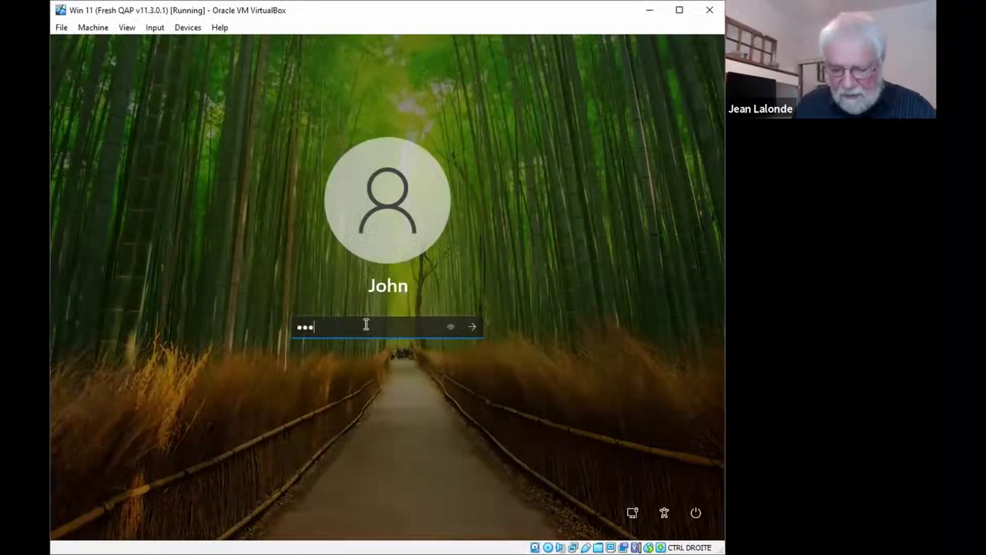
key(Return)
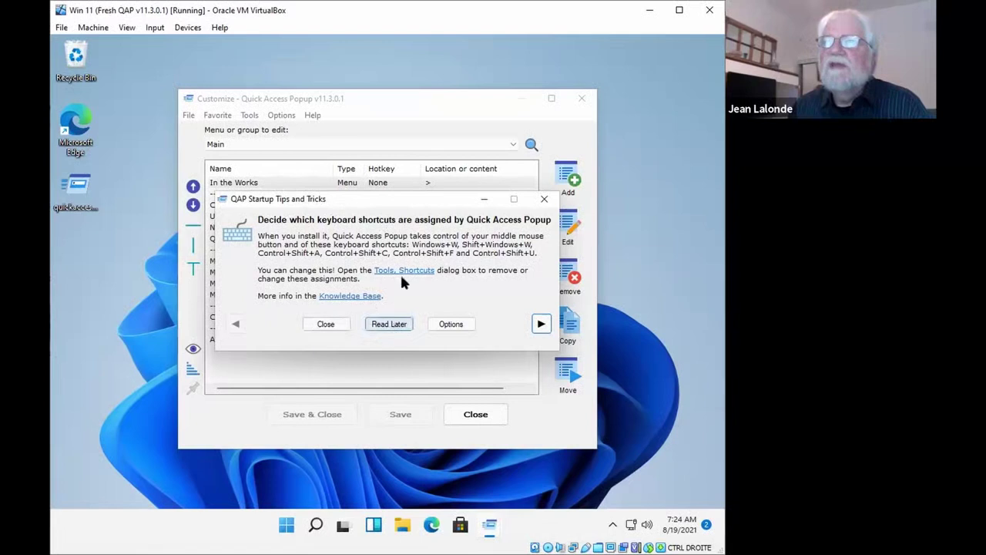
Dismiss the startup tip and look over the Options categories without choosing one
click(387, 326)
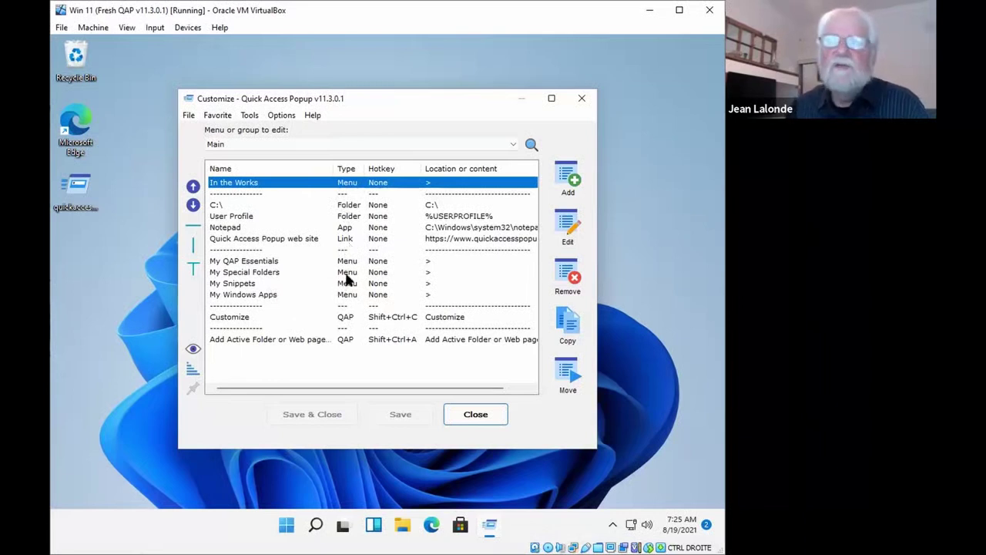
click(282, 116)
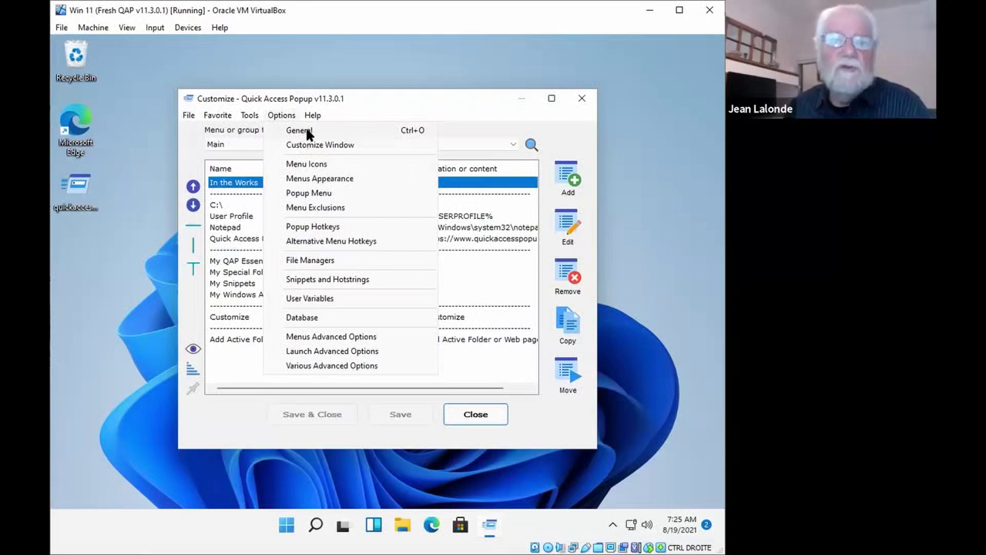
click(389, 104)
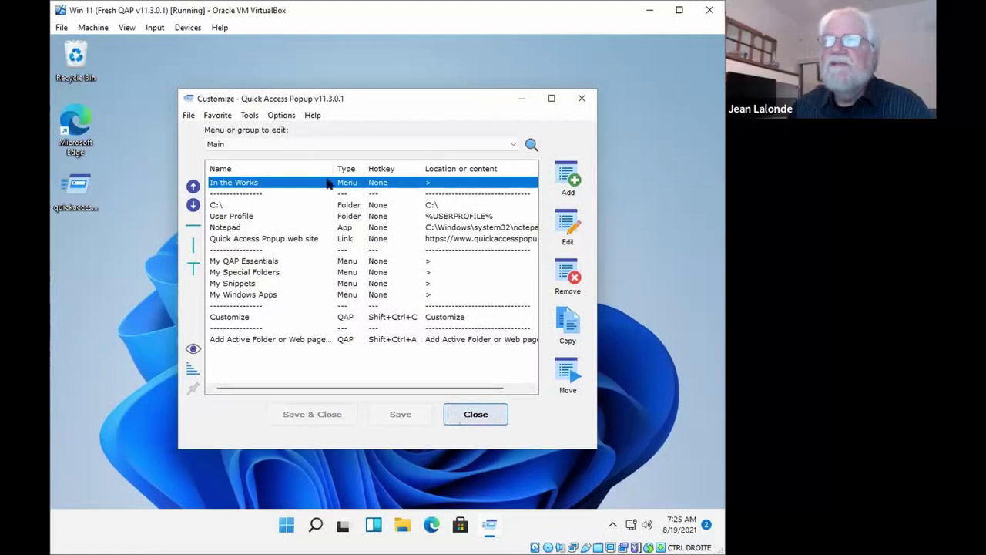
Close the Customize window, launch Notepad from the Quick Access Popup menu, and type 'test'
click(473, 416)
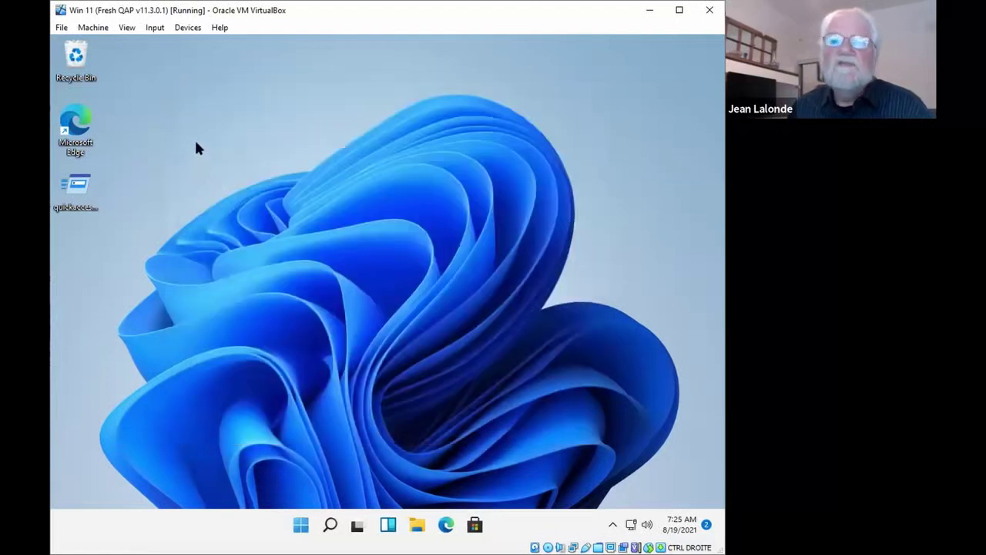
middle_click(196, 163)
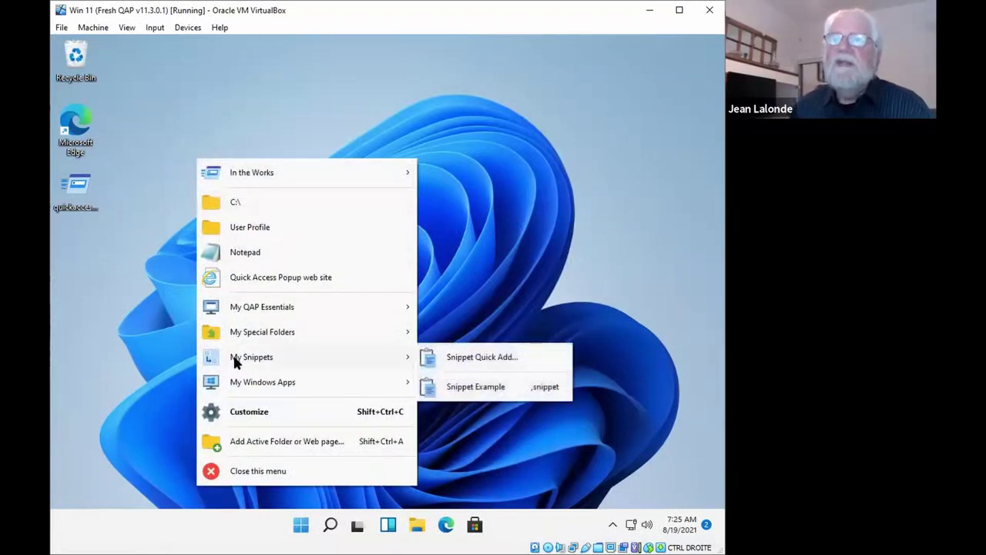
click(245, 254)
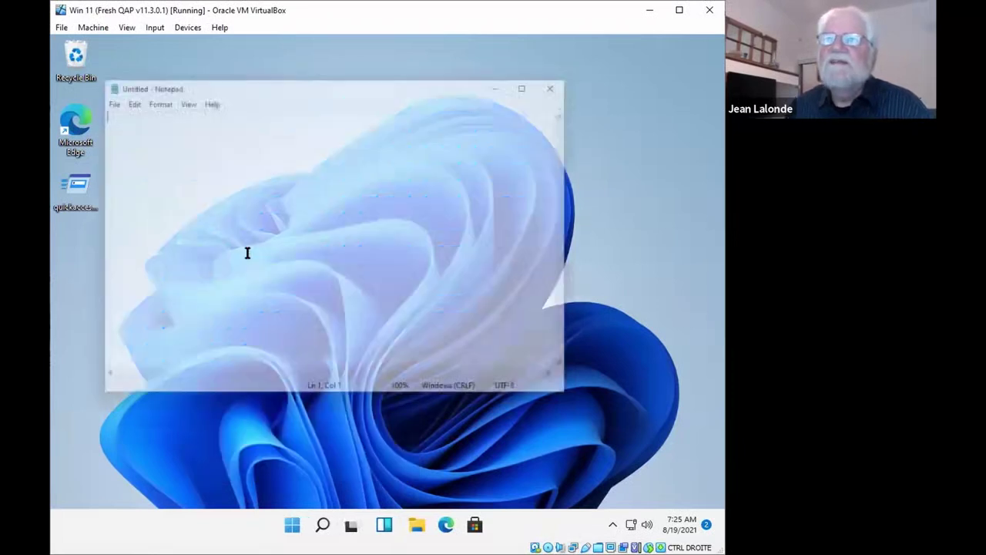
text(test)
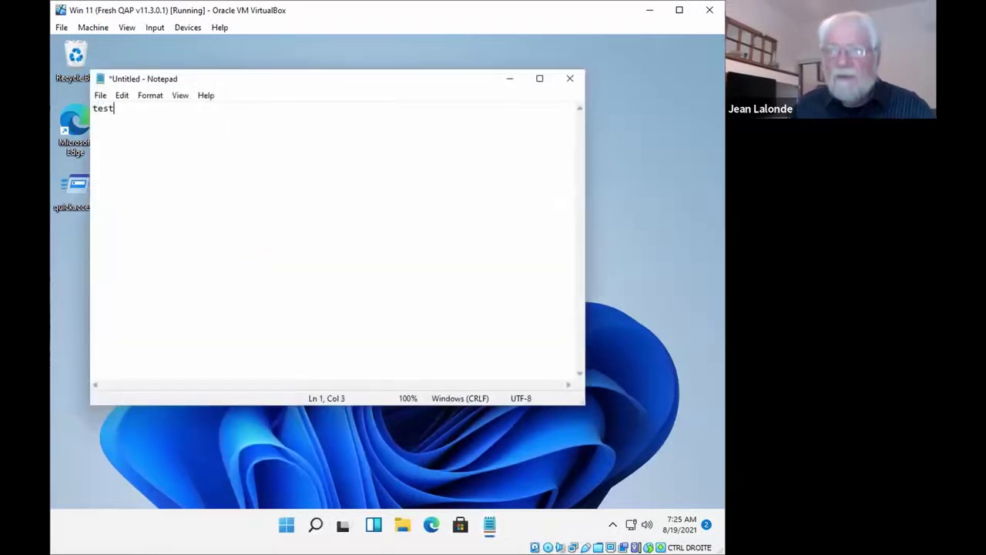
Open Notepad's Save As dialog and send it to C:\ via the Quick Access Popup menu
click(102, 95)
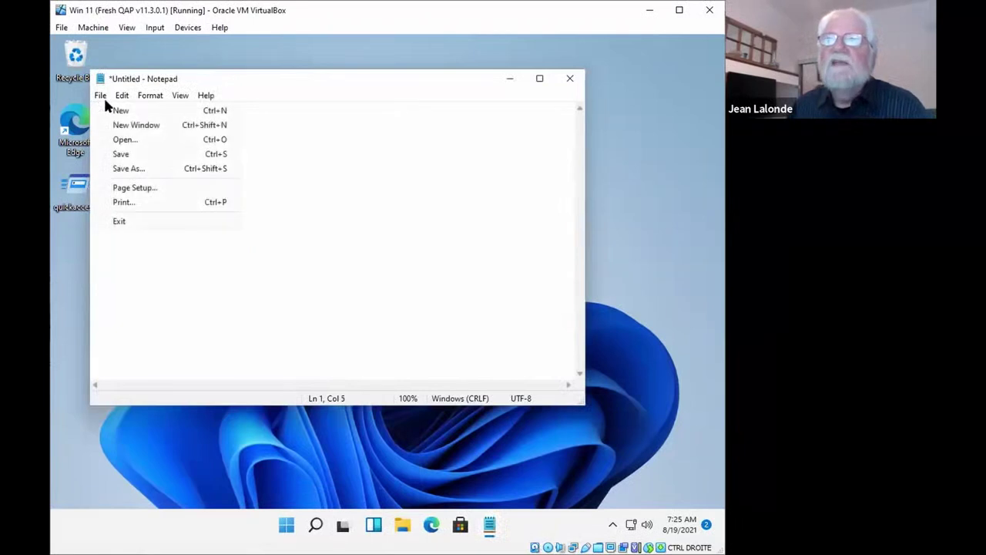
click(116, 168)
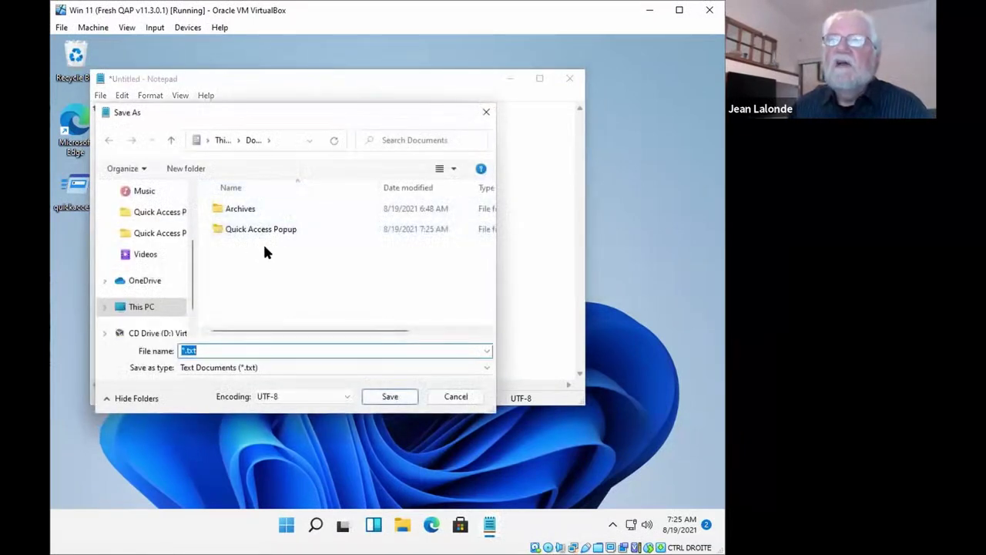
middle_click(265, 252)
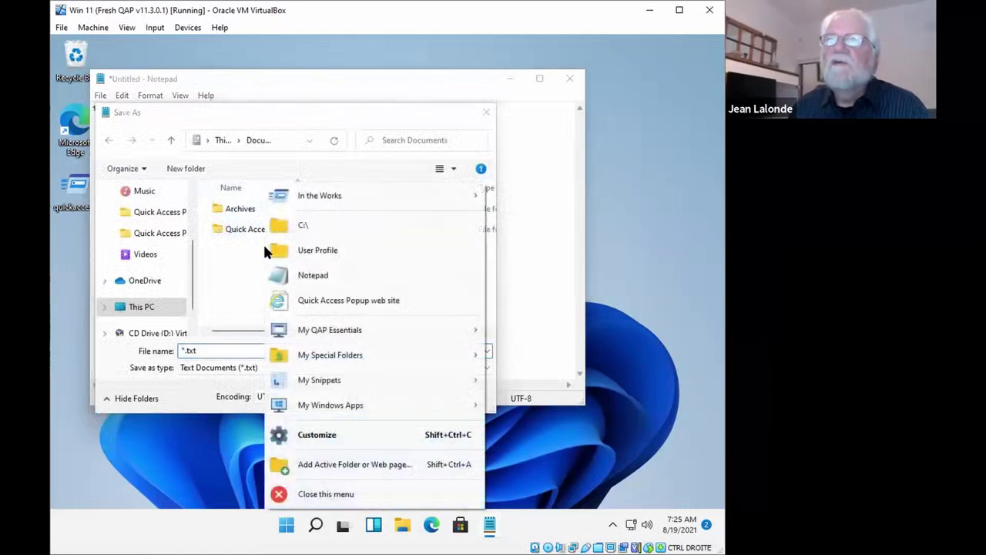
click(308, 223)
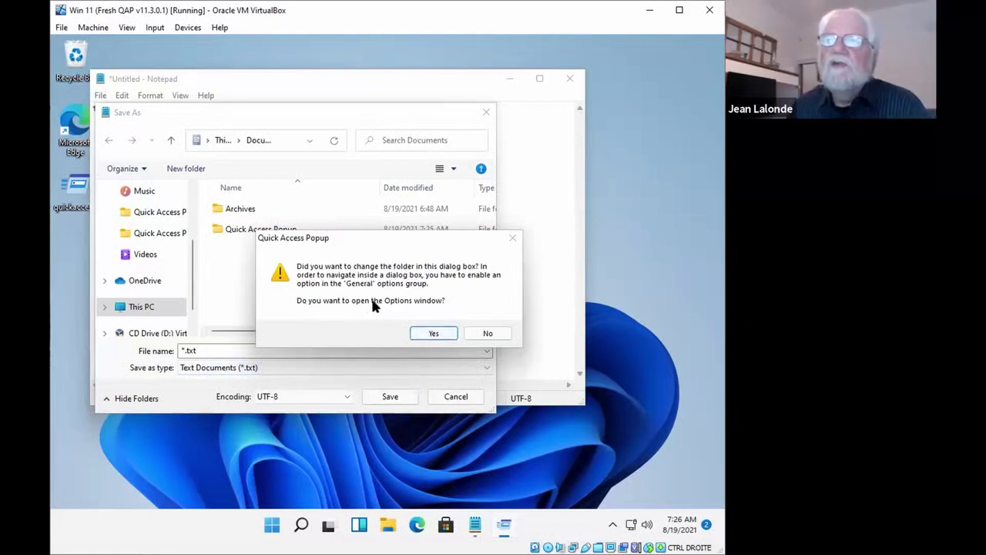
Enable 'Change folders in dialog box with main QAP mouse and keyboard hotkeys' and accept the warning
click(433, 333)
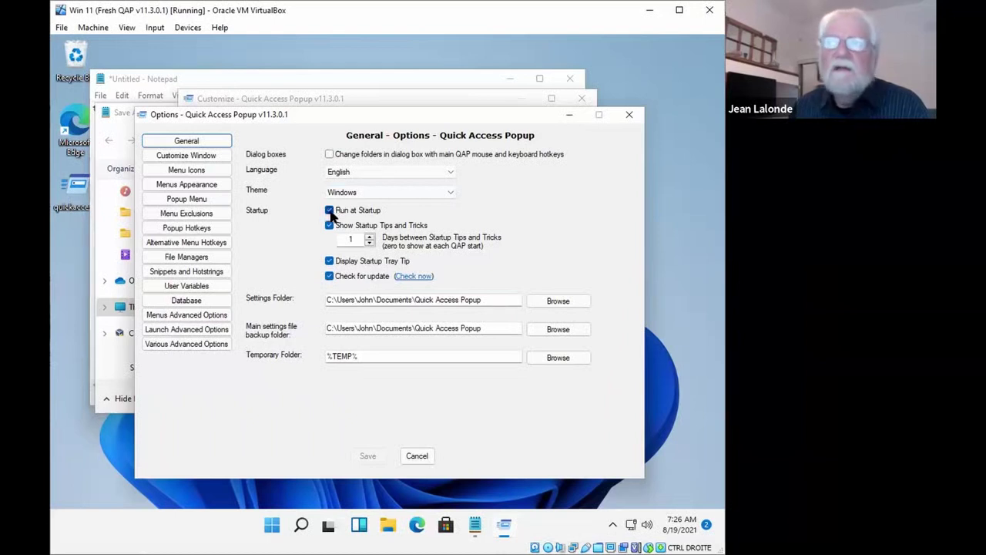
click(330, 211)
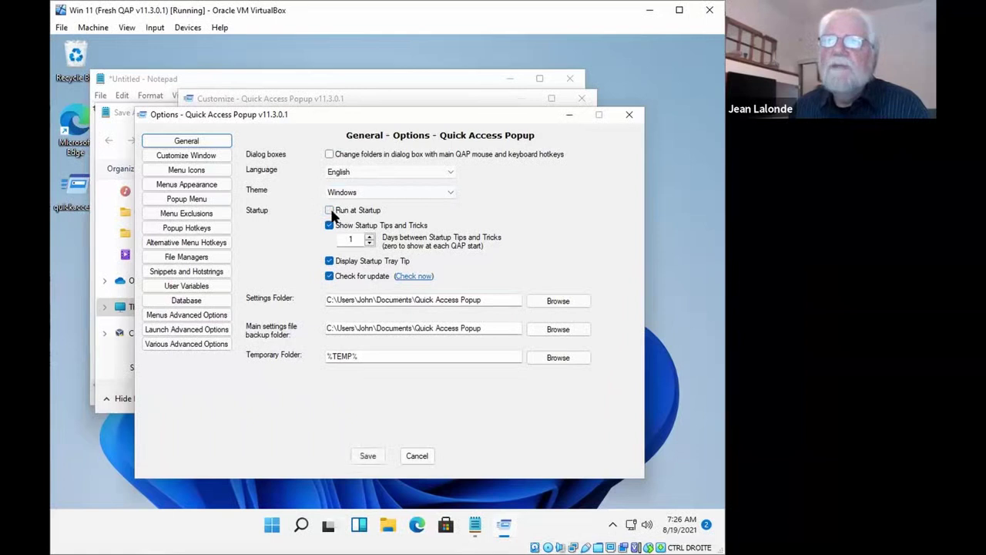
click(330, 211)
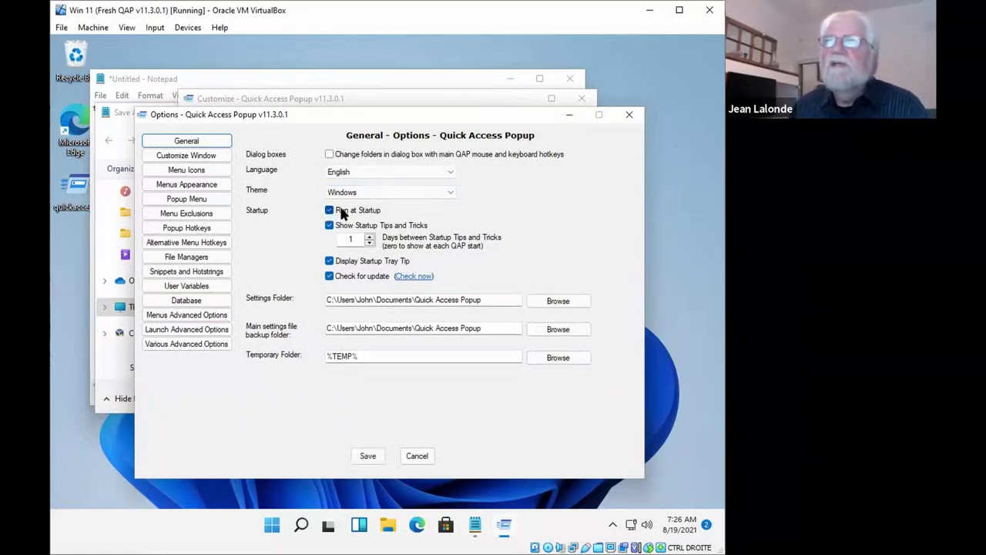
click(329, 155)
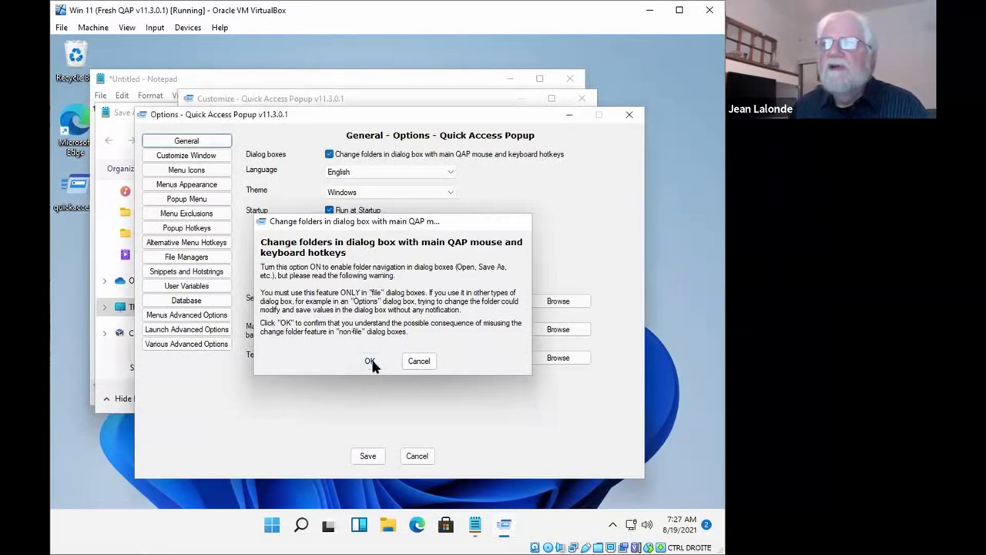
click(371, 359)
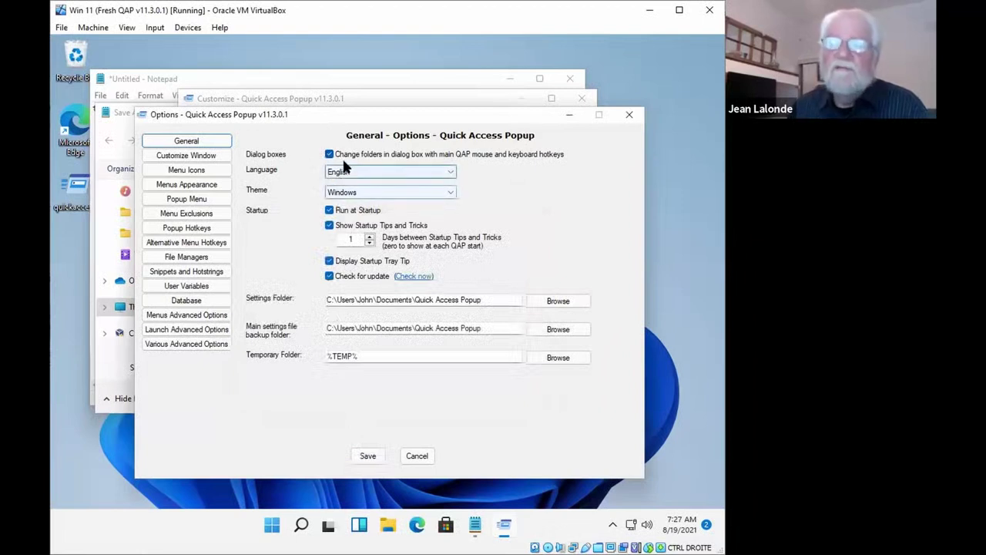
click(330, 213)
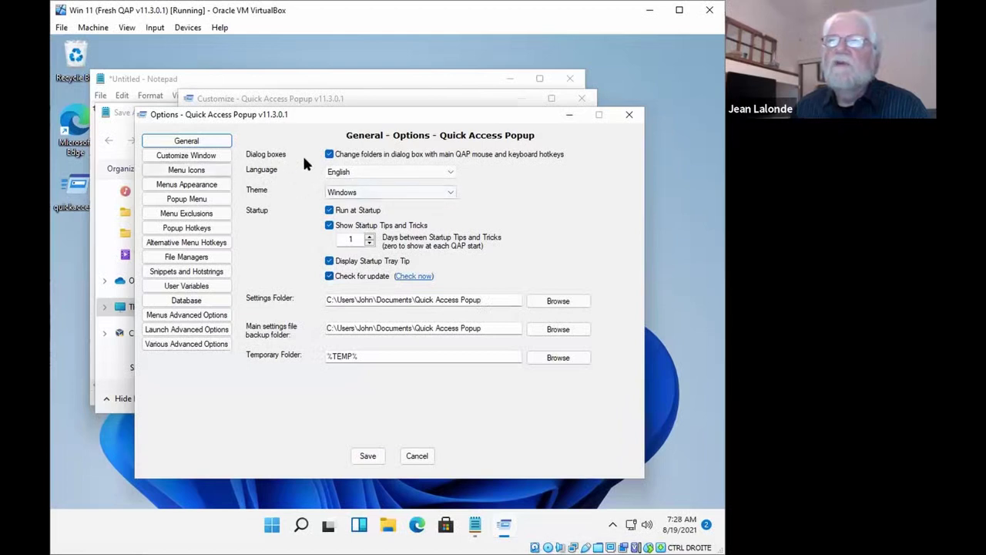
Save the changed options, then start adding a new favourite and cancel it
click(186, 156)
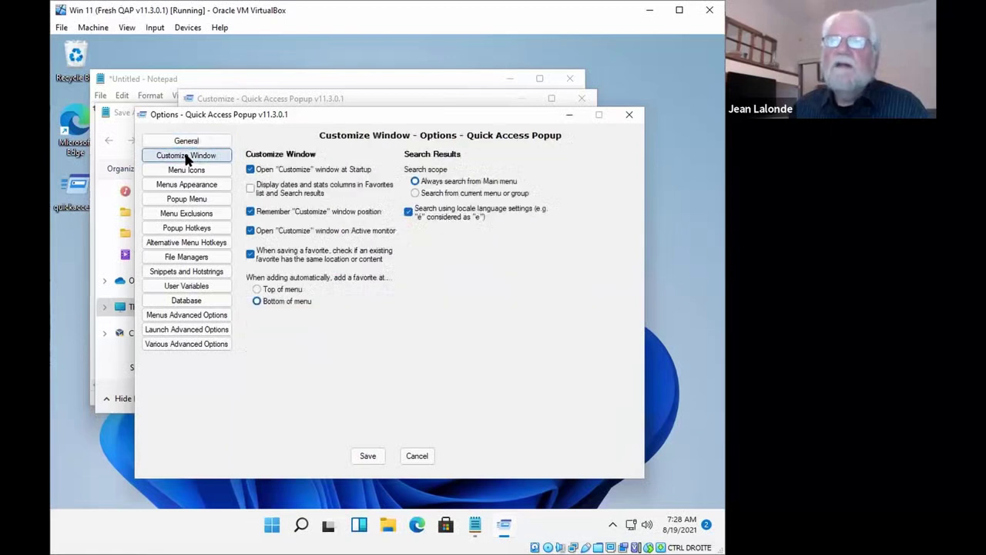
click(365, 455)
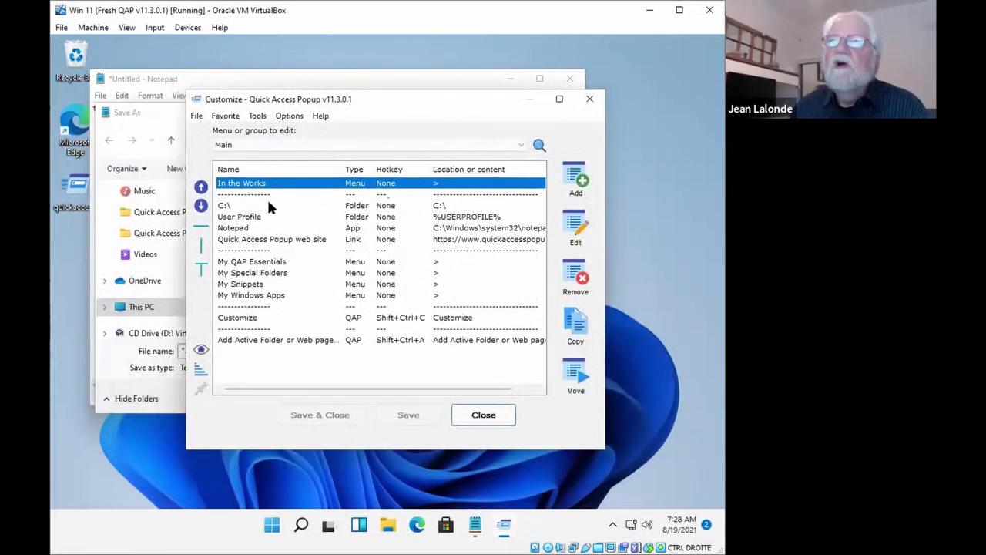
click(577, 182)
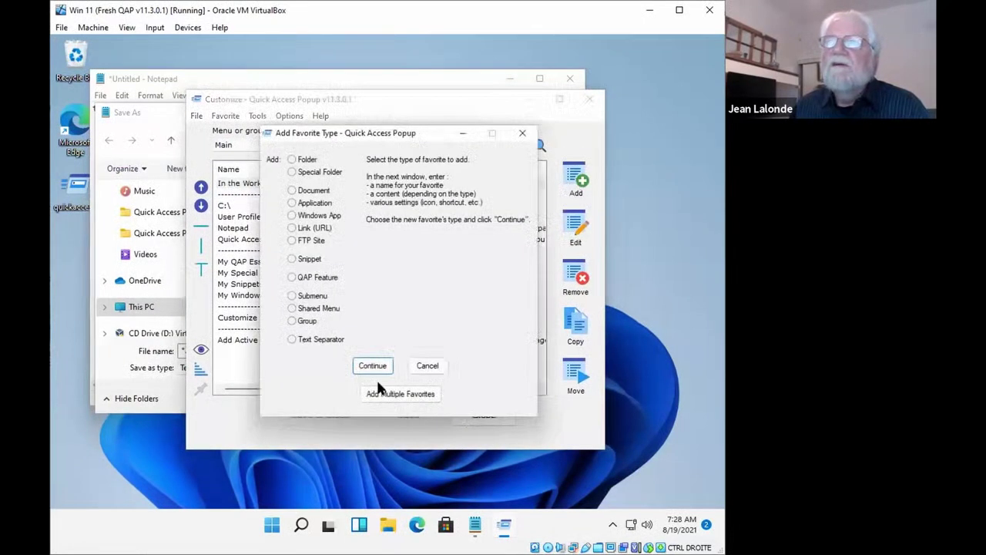
click(428, 366)
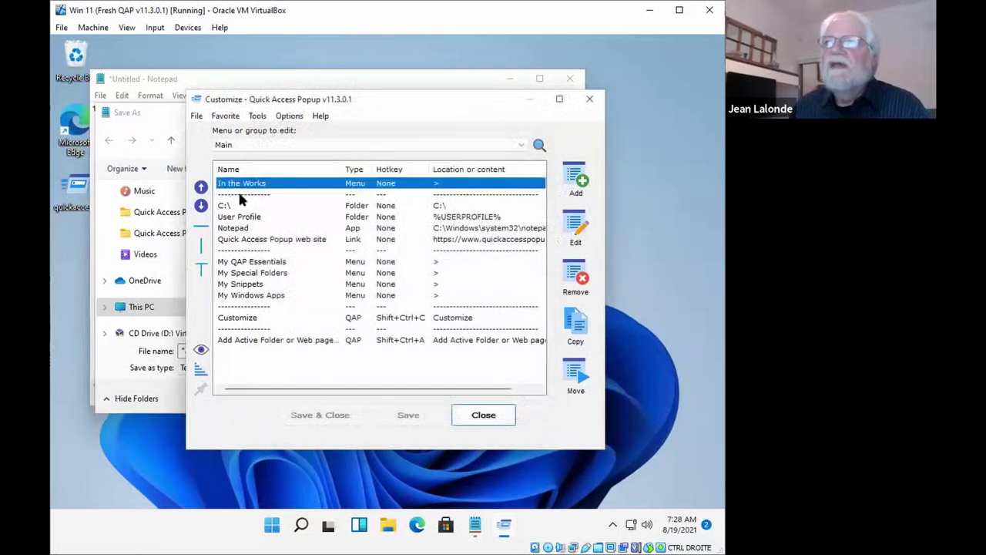
Drag the C:\ favourite in place and bring up the Customize Window options page
click(232, 204)
mouse_move(242, 208)
mouse_down()
mouse_move(242, 222)
mouse_move(244, 208)
mouse_up()
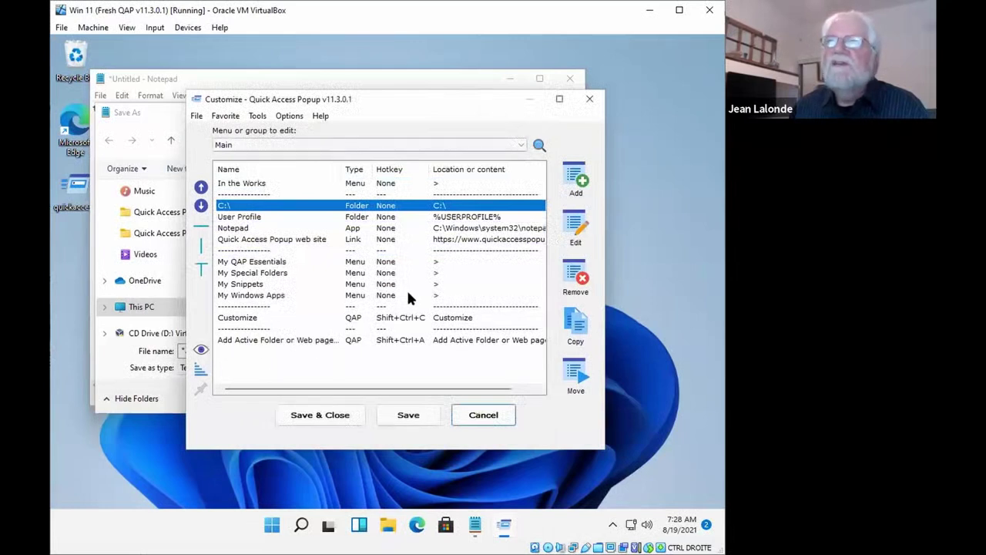
click(290, 116)
click(296, 140)
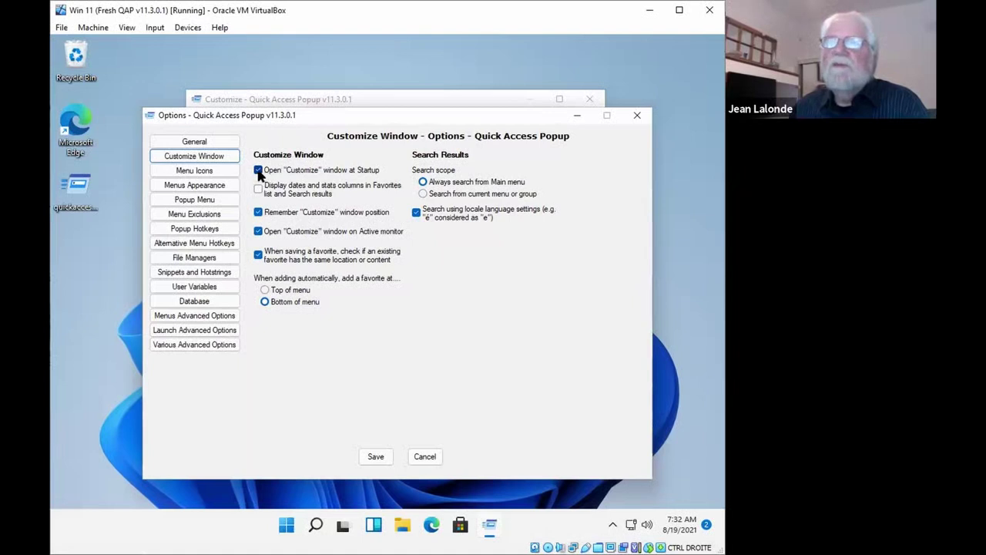
Turn off opening the Customize window at startup, save, and test the popup menu
click(258, 170)
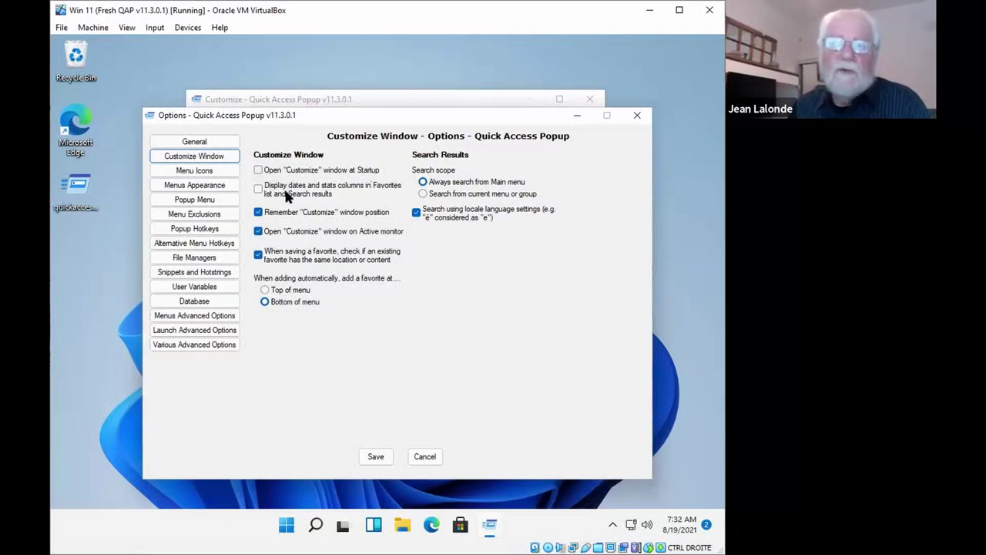
click(374, 456)
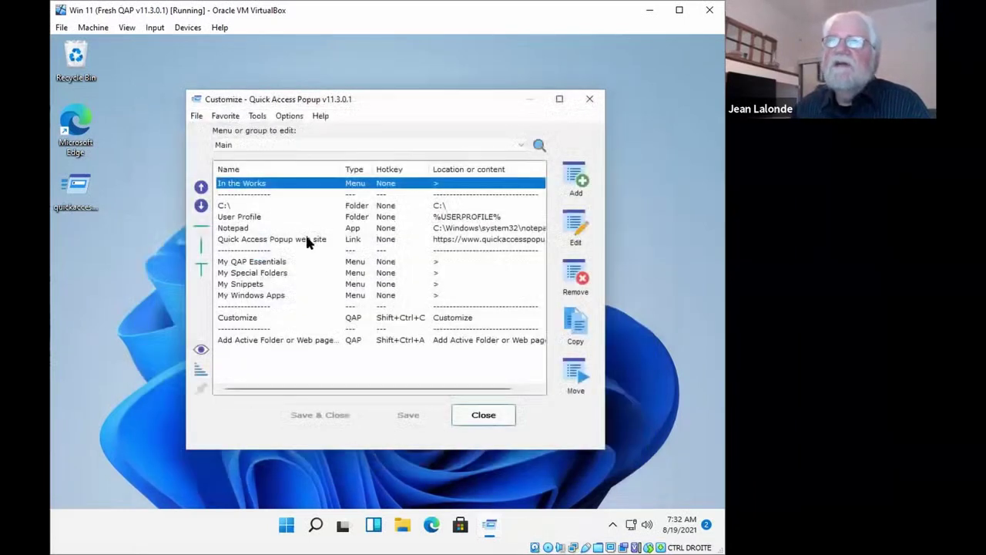
middle_click(260, 152)
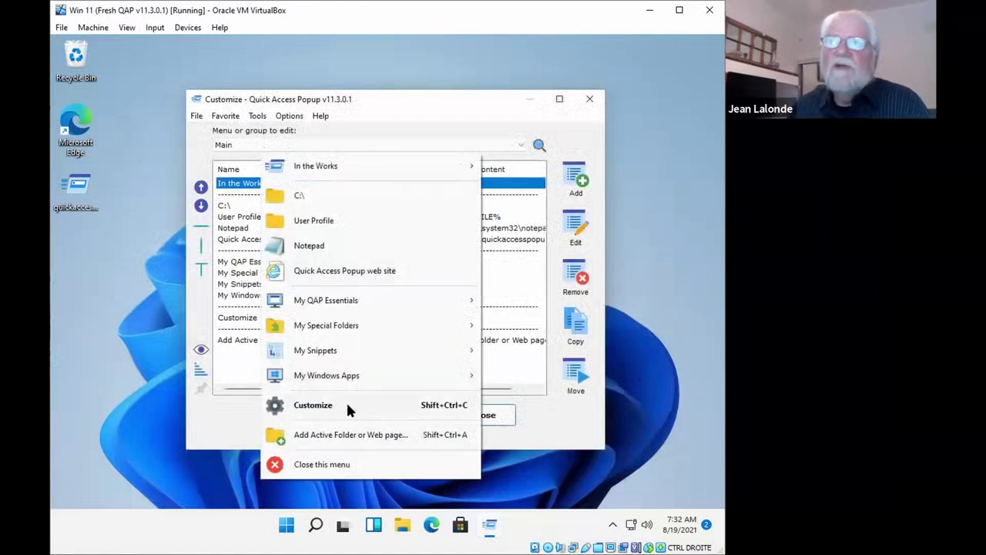
click(449, 148)
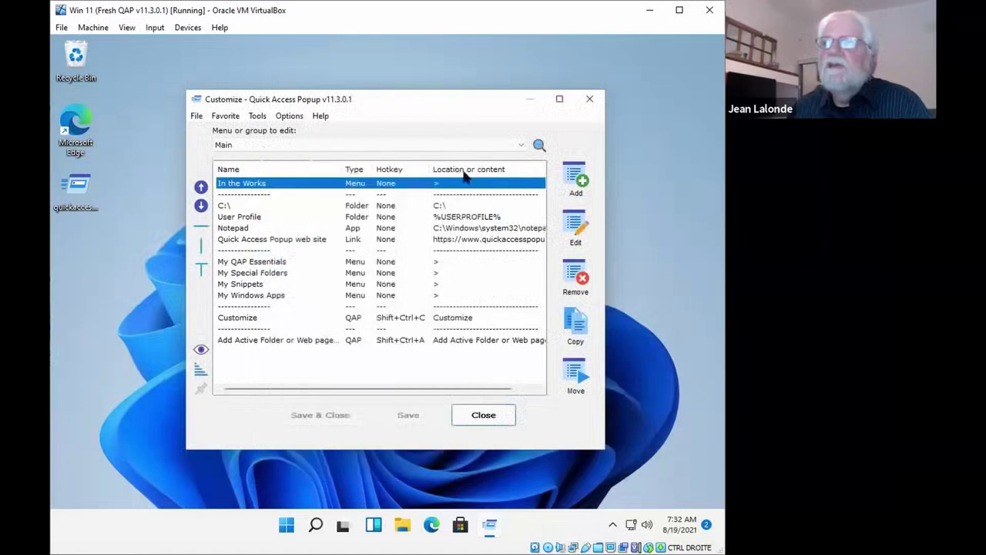
Close the Customize window and reopen it from the Quick Access Popup menu
click(471, 414)
middle_click(272, 103)
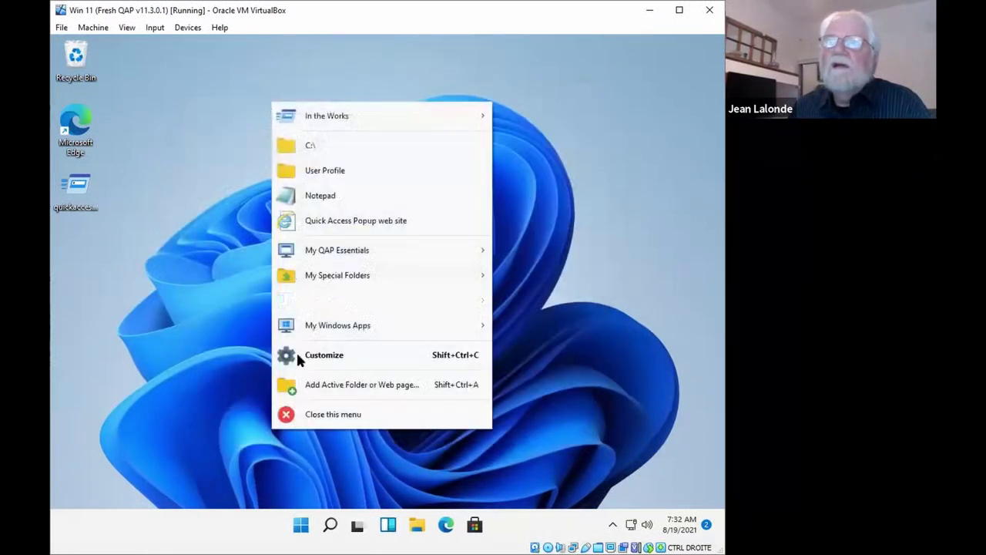
click(306, 356)
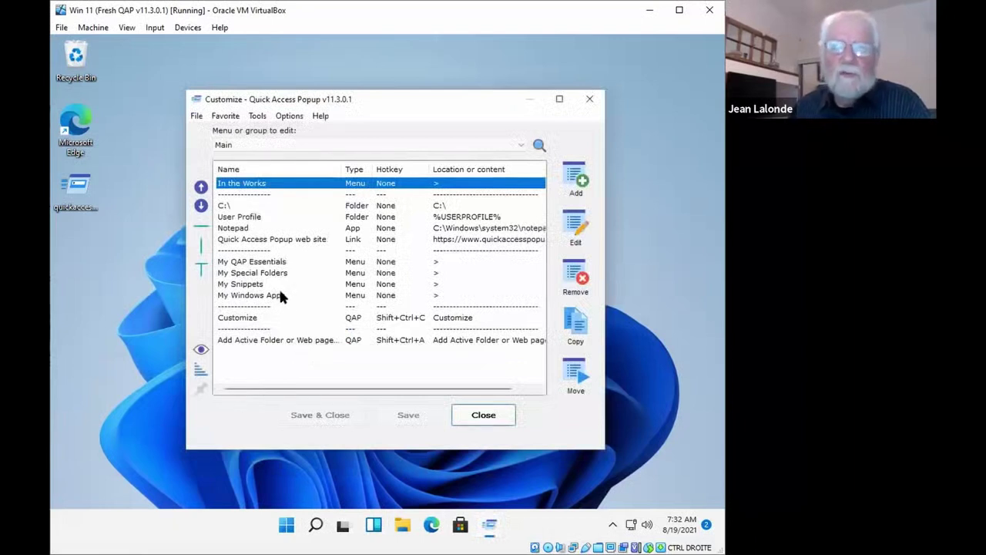
Open Options on the Customize Window settings page
click(295, 117)
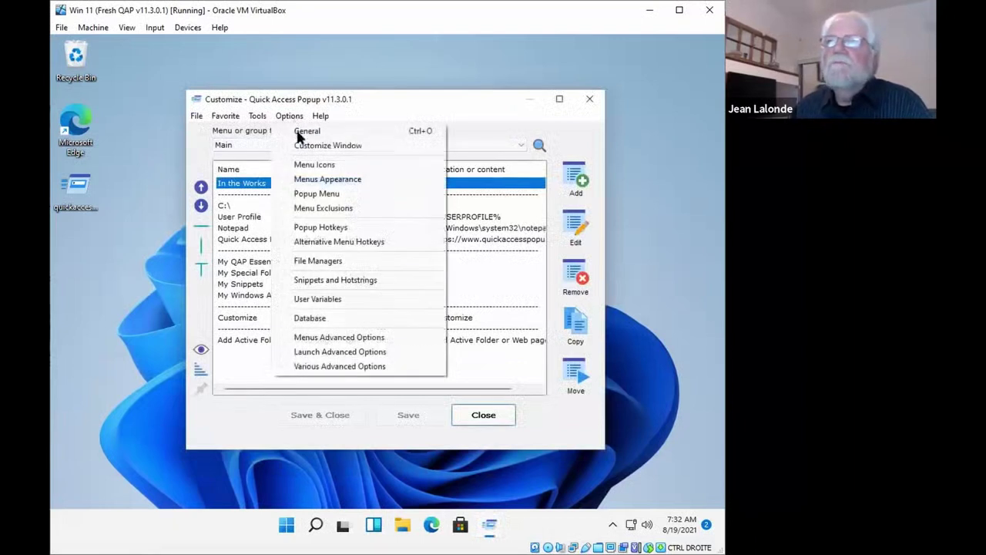
click(298, 140)
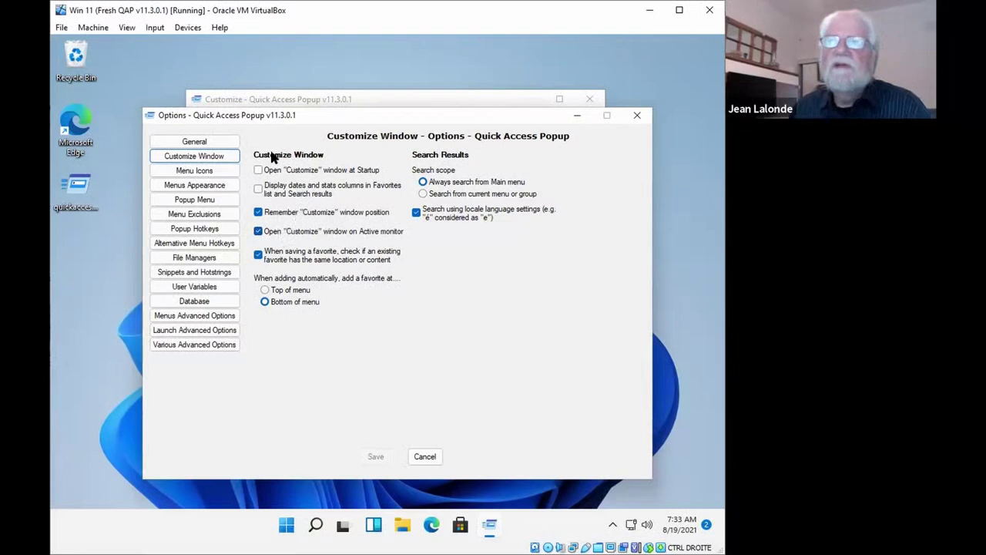
On the Menu Icons page, keep Display Menu Icons on and set the default icon size to 16
click(195, 173)
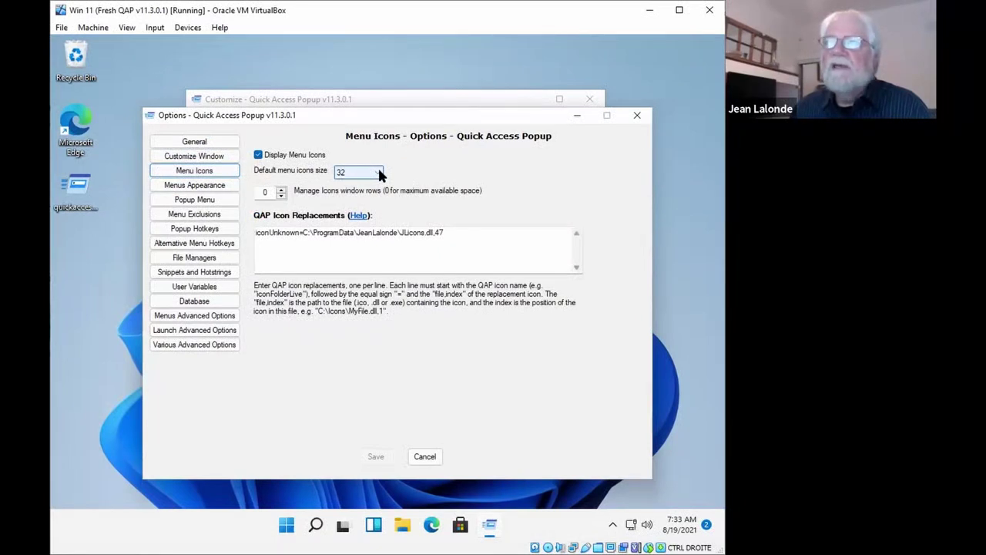
click(378, 172)
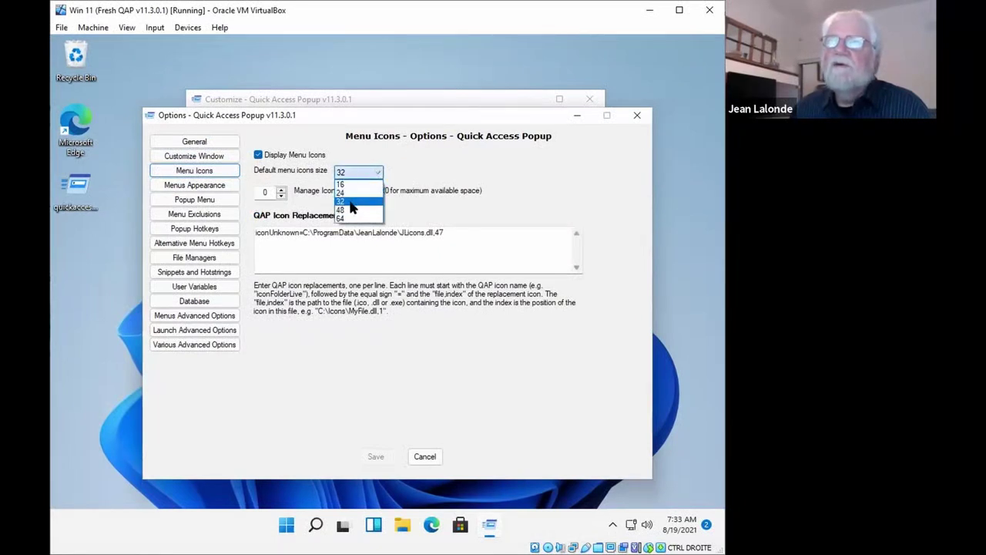
click(427, 166)
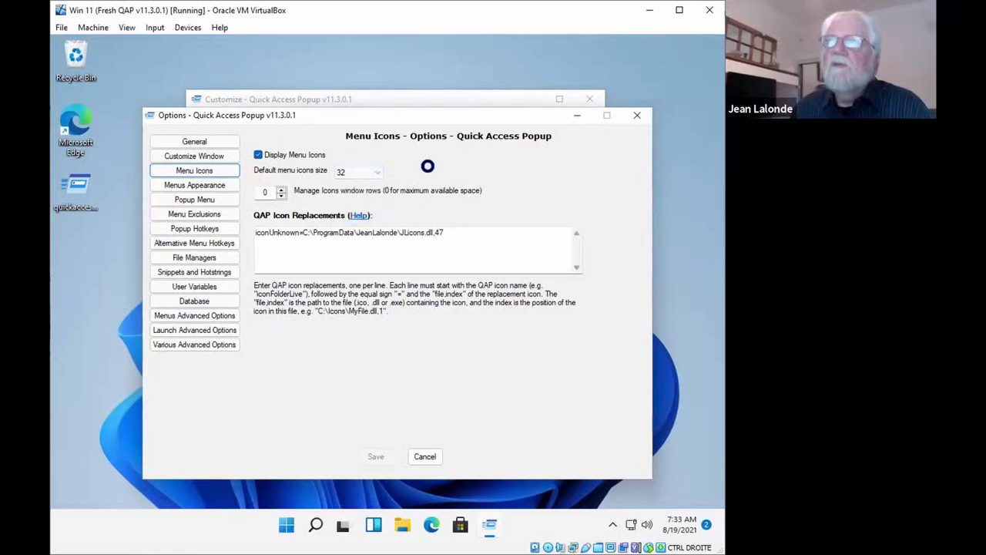
middle_click(429, 166)
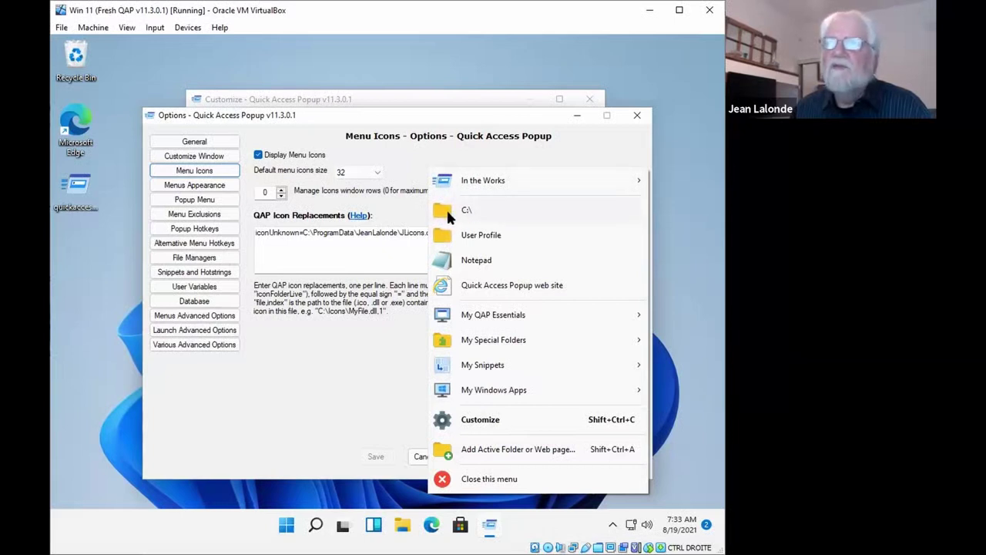
click(398, 147)
click(259, 154)
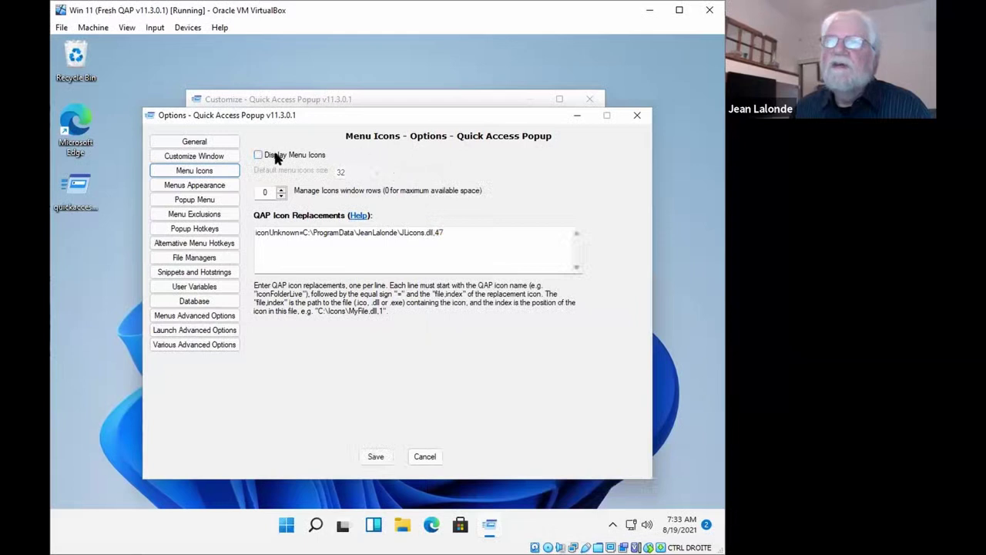
click(275, 156)
click(378, 177)
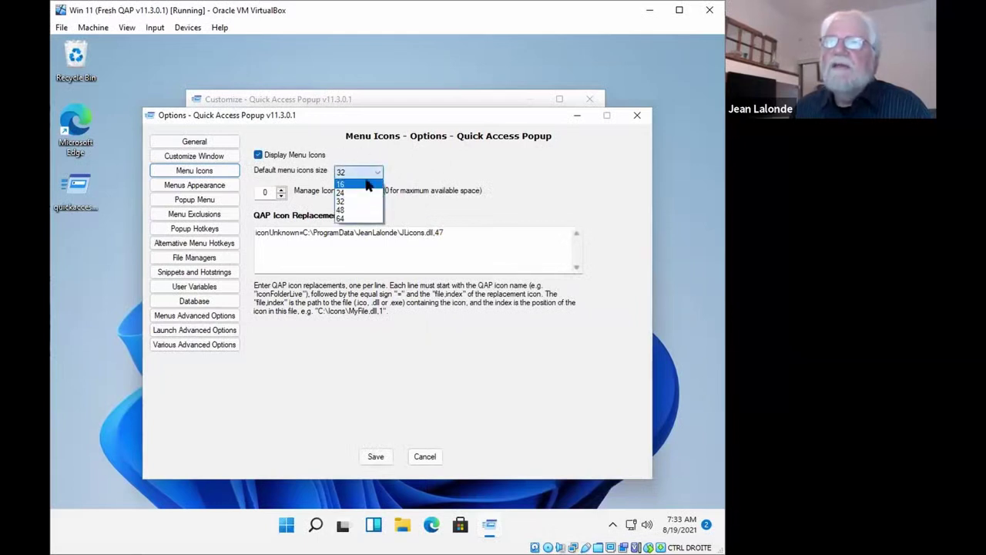
click(365, 185)
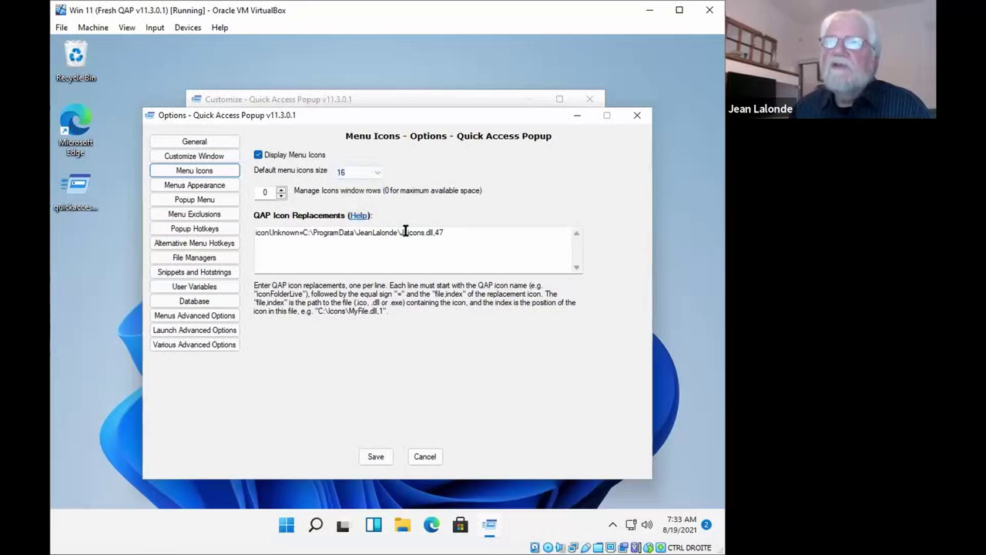
Save the 16 icon size, reload, postpone the tips, and check the smaller menu icons
click(373, 457)
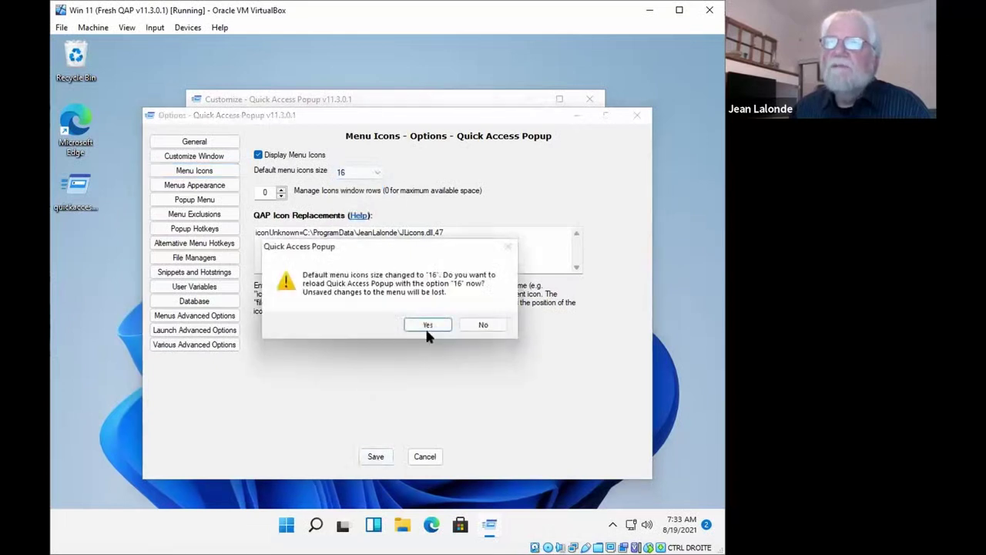
click(421, 325)
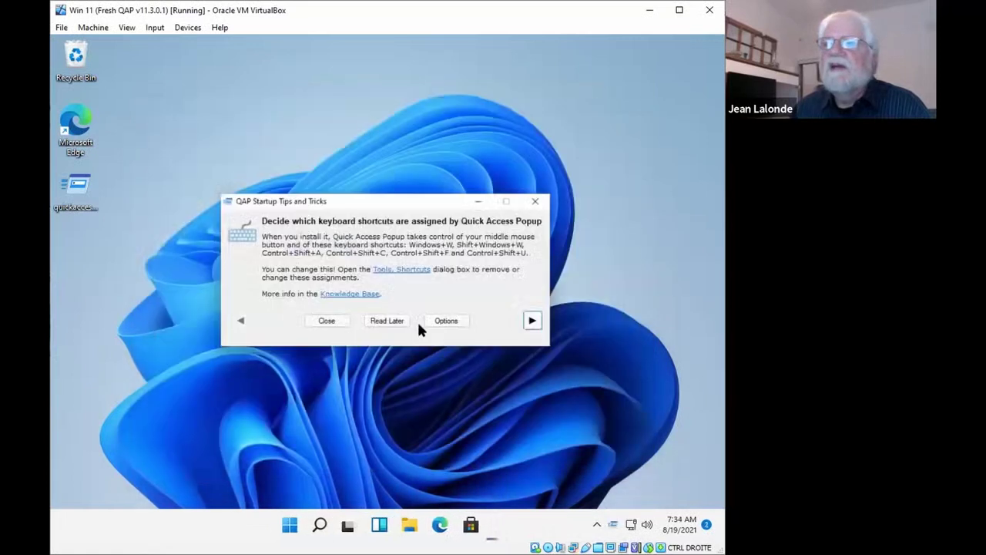
click(397, 323)
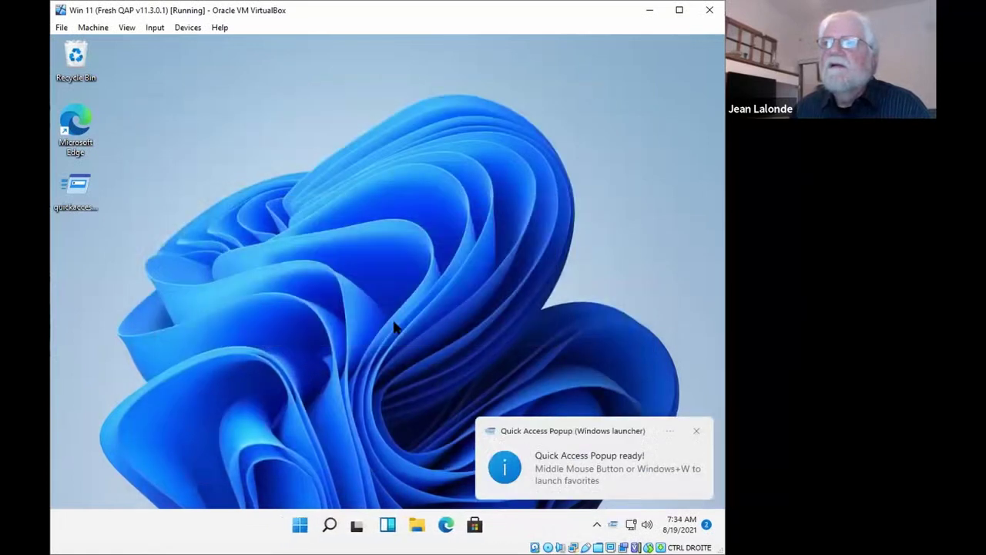
middle_click(321, 169)
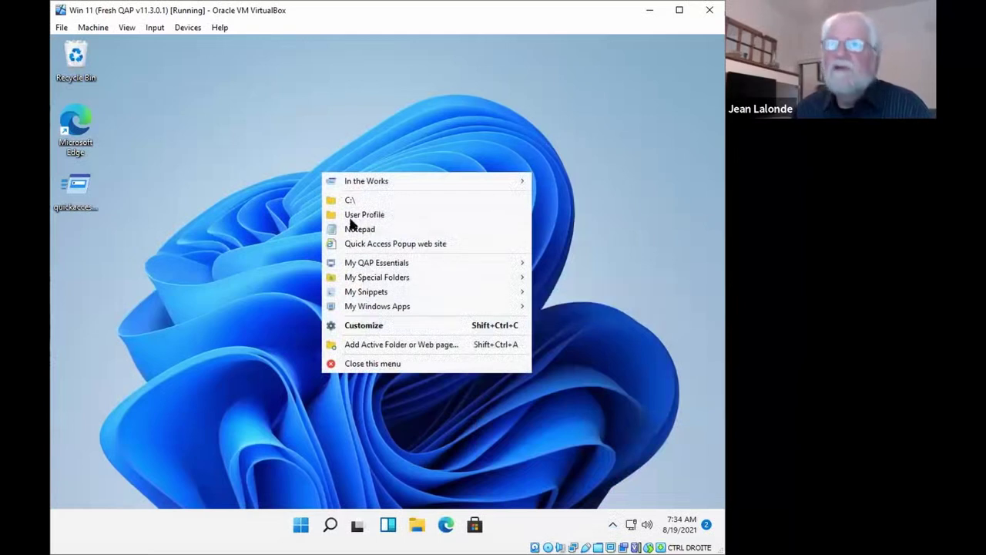
Reopen Options > Menu Icons, set the default icon size to 64, and save
click(362, 326)
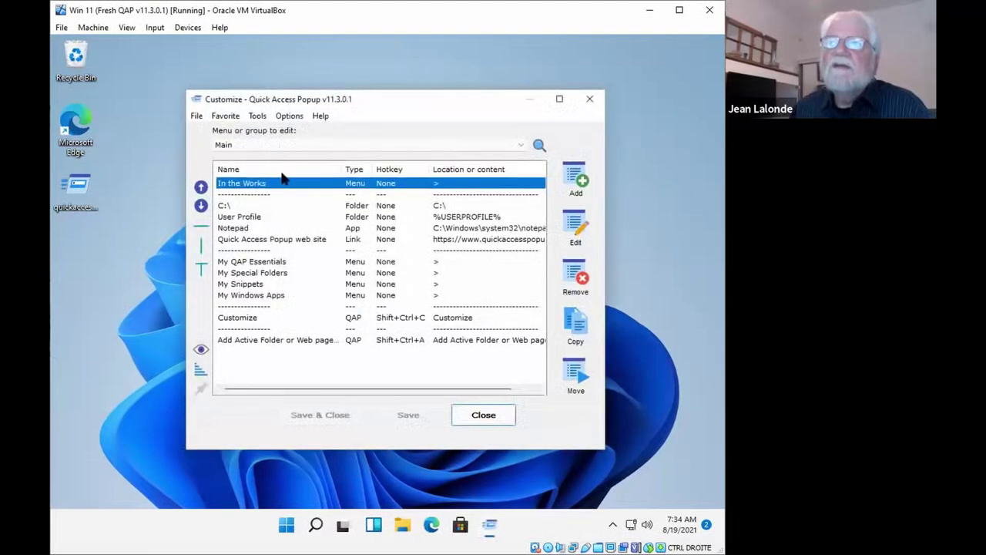
click(288, 117)
click(295, 164)
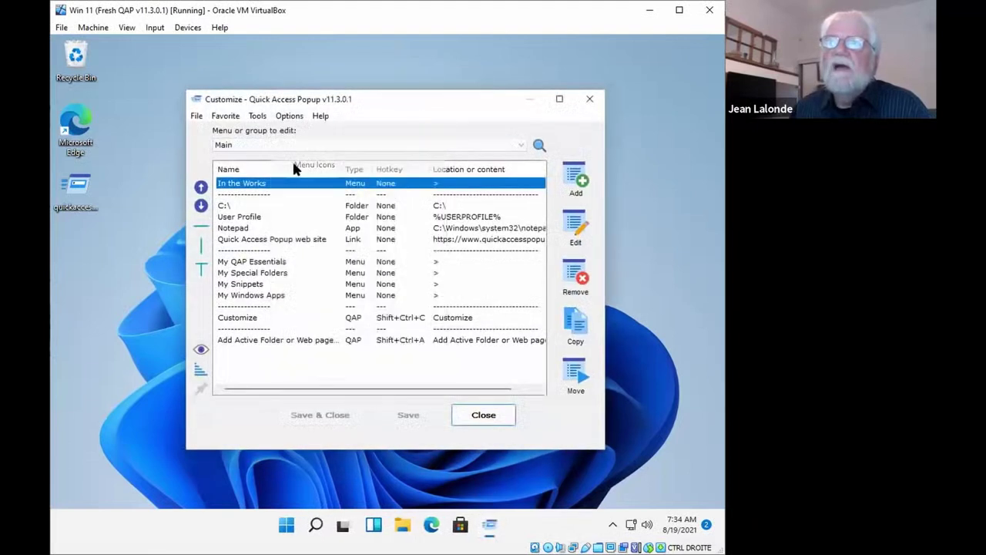
click(274, 157)
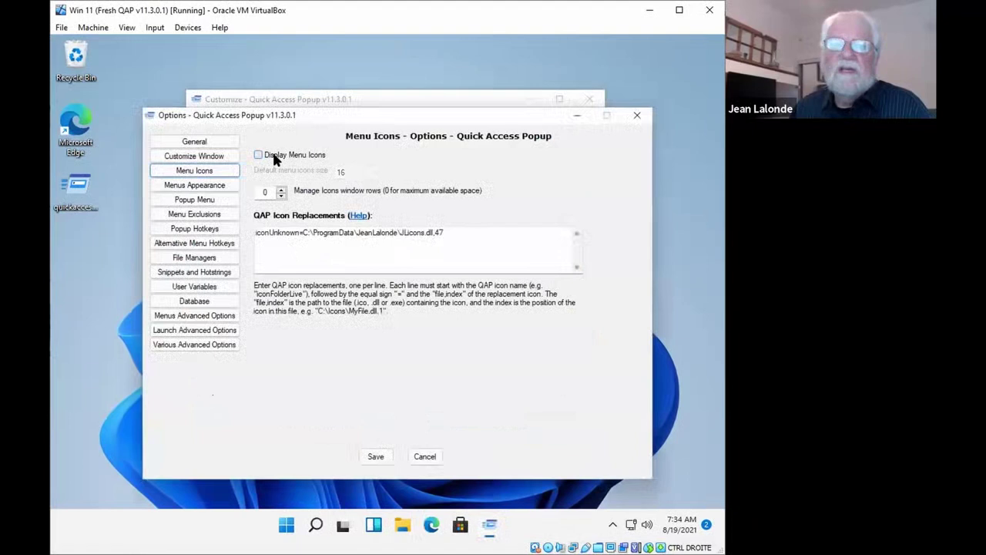
click(274, 156)
click(377, 177)
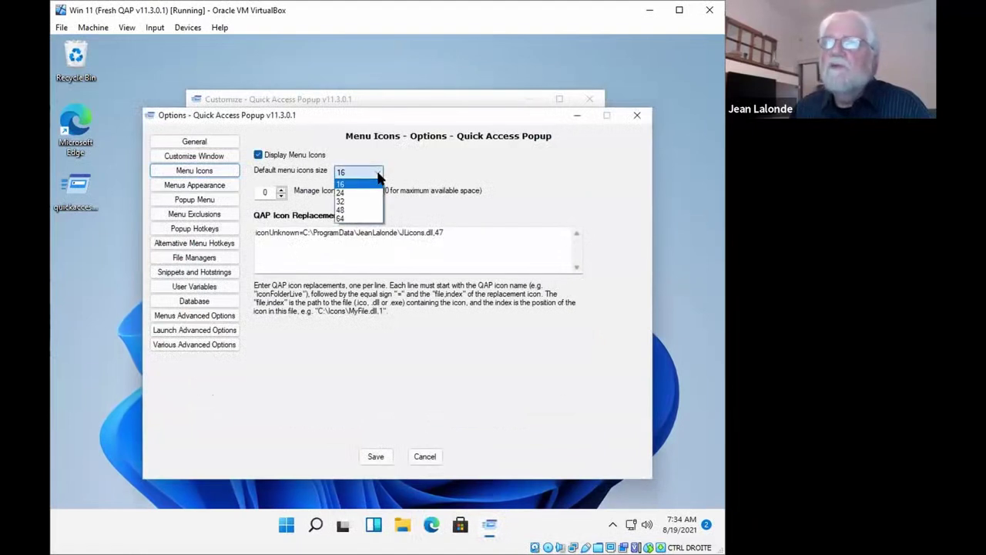
click(362, 221)
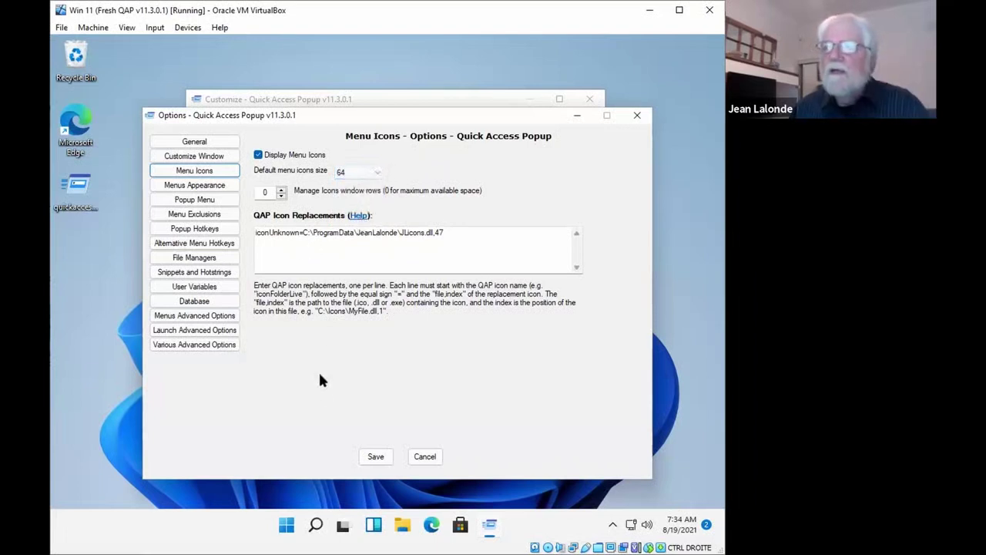
click(376, 458)
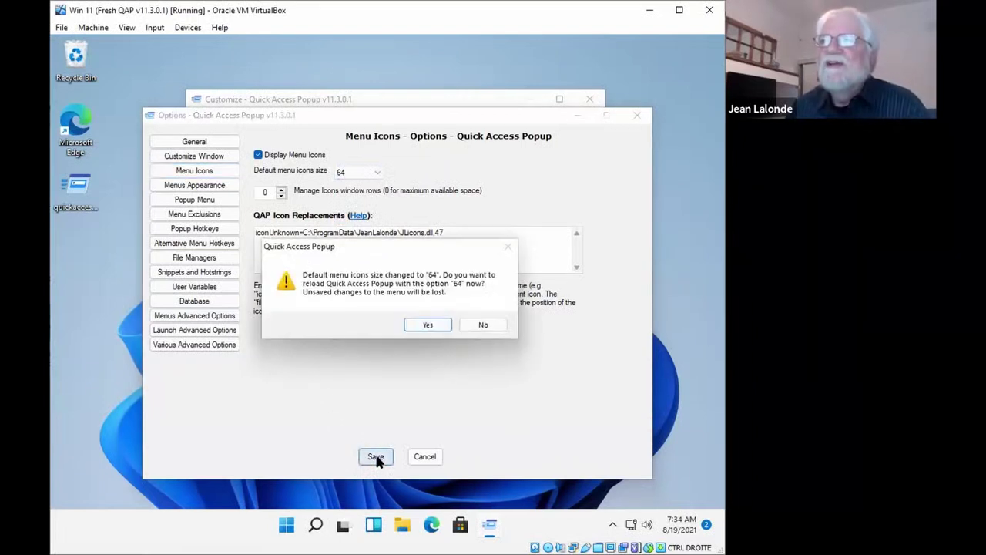
Reload with 64-pixel menu icons, postpone the tips, and inspect the enlarged favorites menu
click(427, 325)
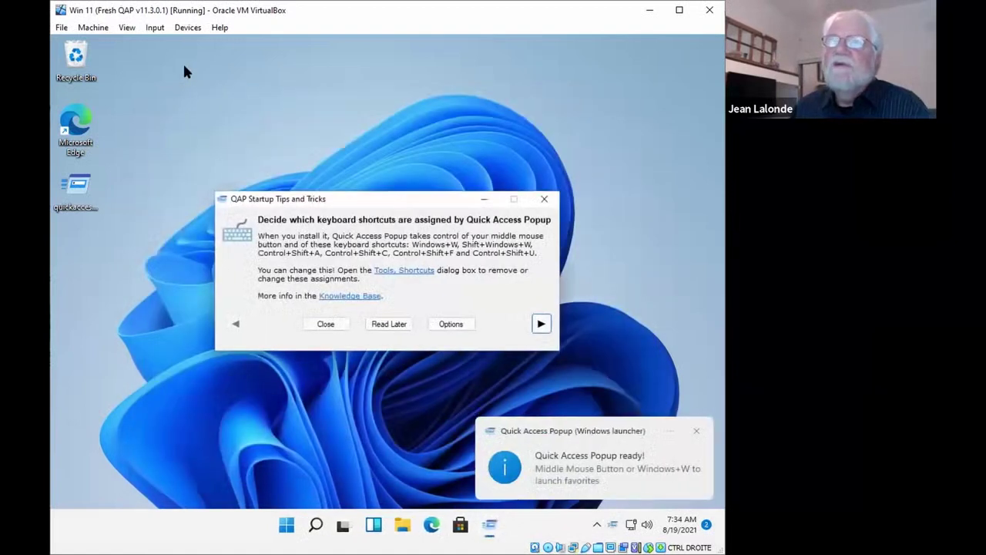
click(377, 322)
middle_click(192, 37)
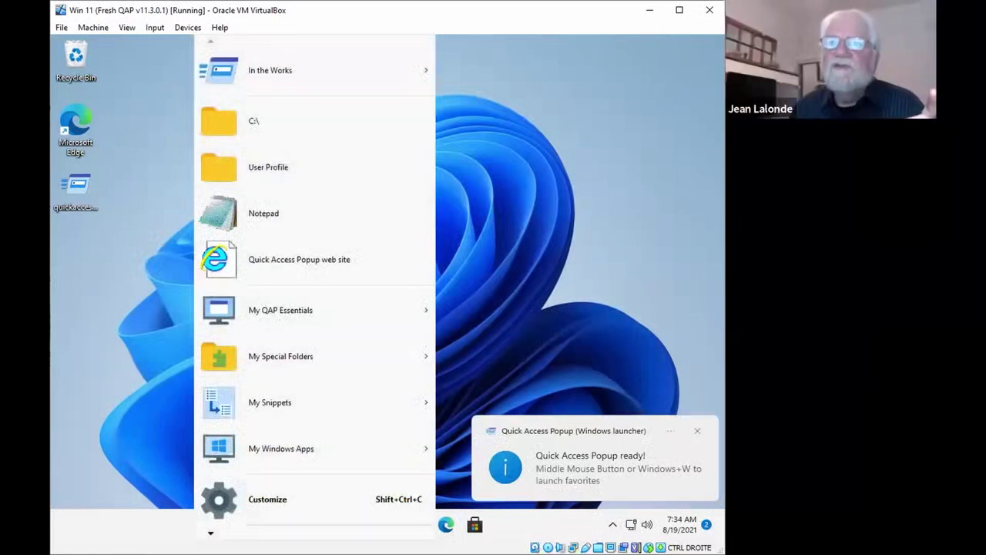
scroll(216, 454, down, 2)
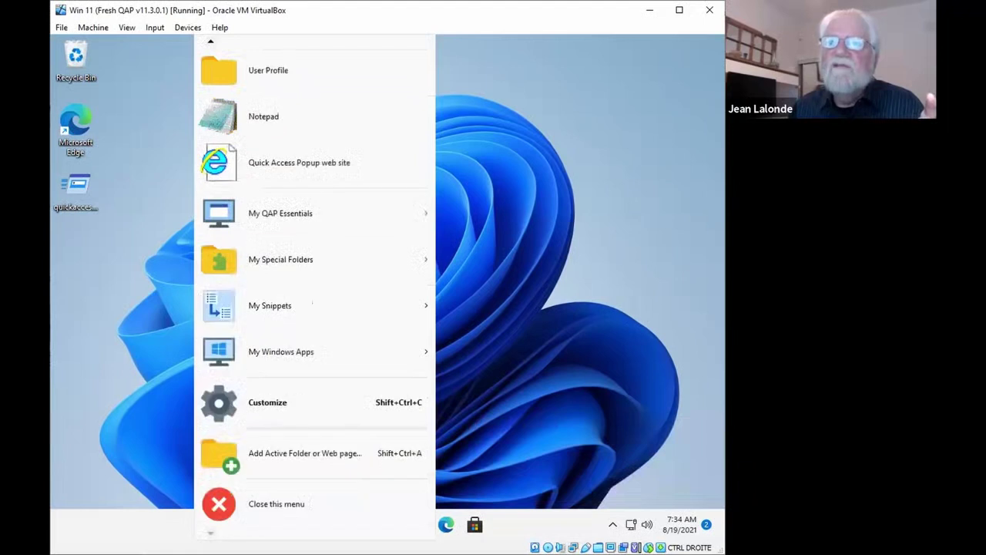
scroll(212, 36, up, 2)
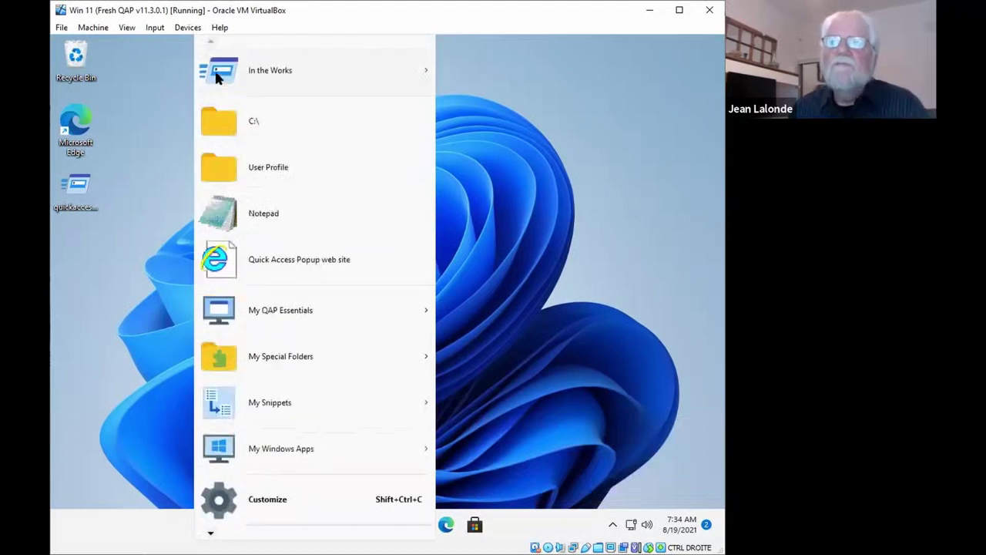
mouse_move(217, 80)
click(140, 171)
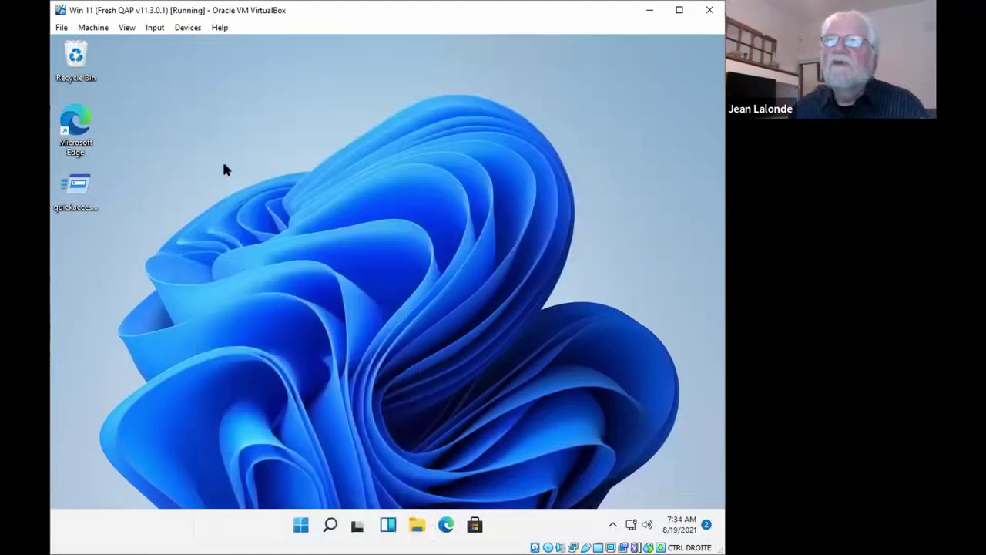
Reopen the favorites menu and launch Customize, showing its list of settings pages
middle_click(239, 97)
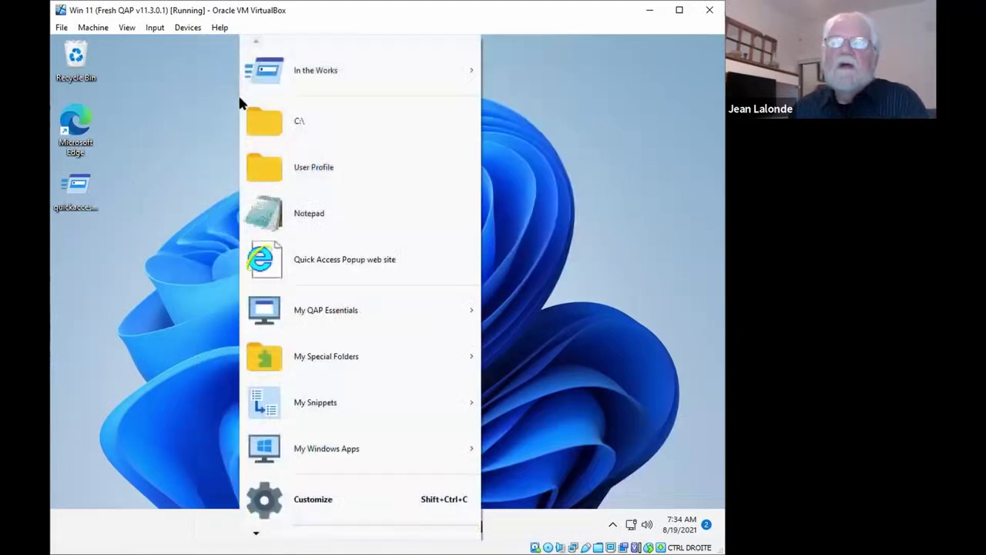
click(275, 497)
click(285, 116)
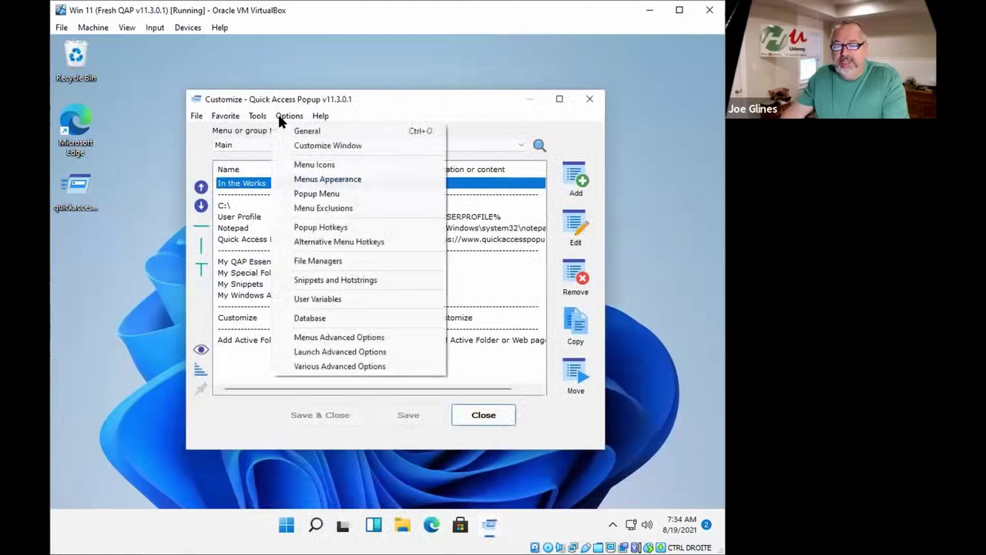
Choose 32 as the default menu icon size on the Menu Icons page
click(303, 164)
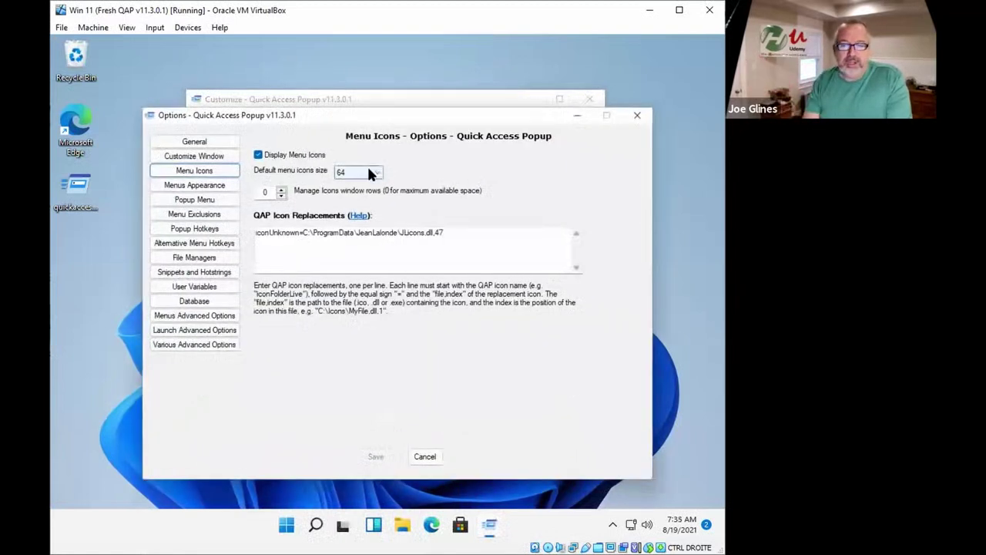
click(372, 173)
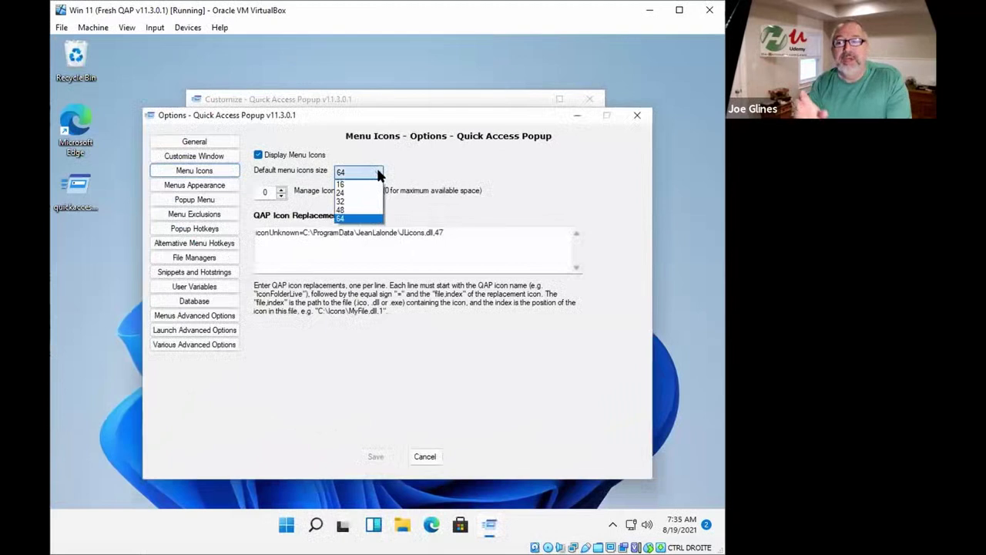
click(355, 202)
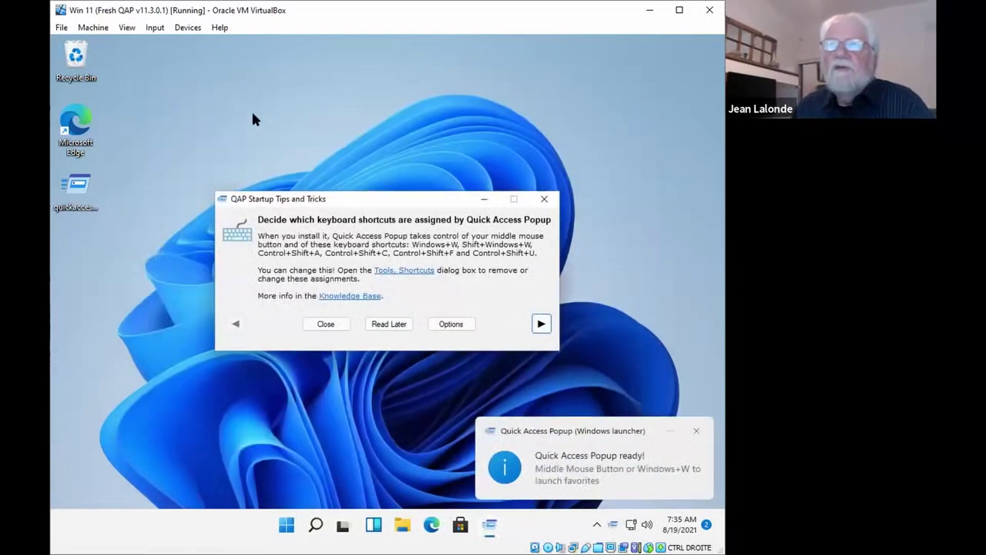
Postpone the startup tips and check the favorites menu with 32-pixel icons
click(391, 322)
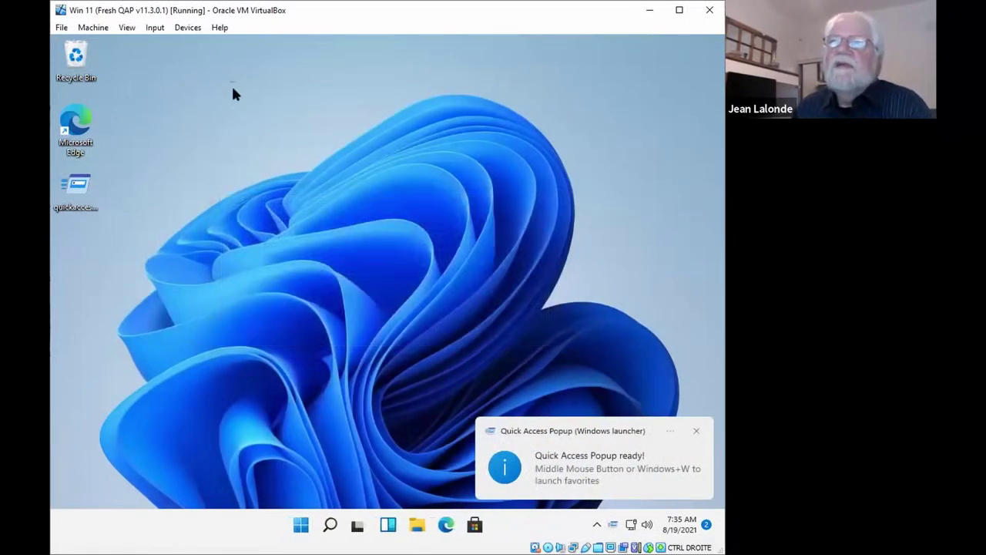
middle_click(231, 84)
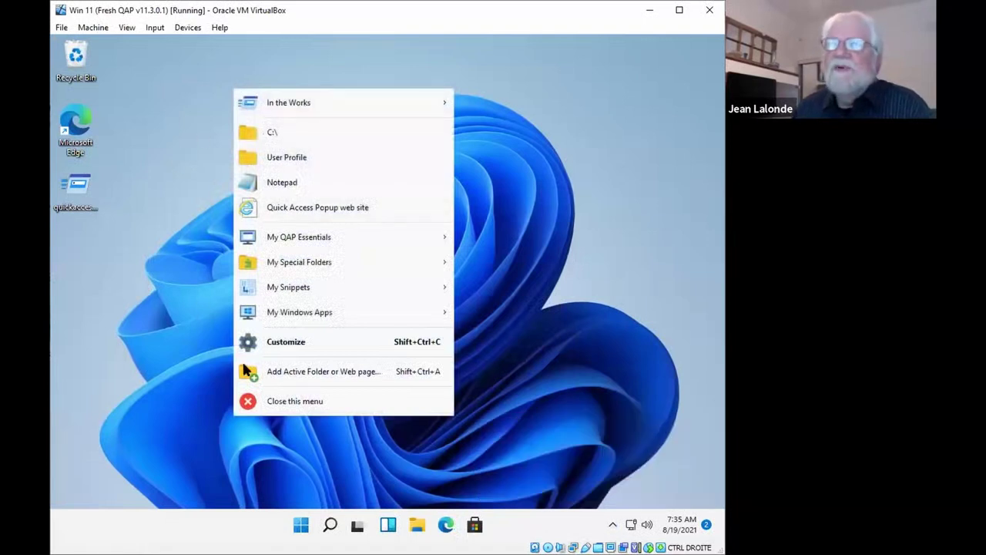
click(271, 407)
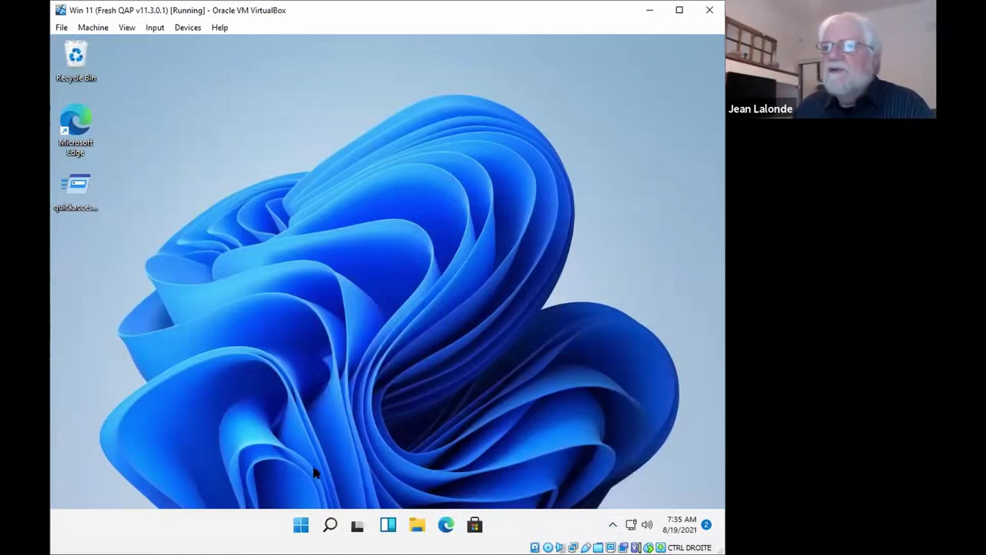
Launch Notepad from the popup menu and confirm the menu still pops up over it
middle_click(265, 197)
click(311, 282)
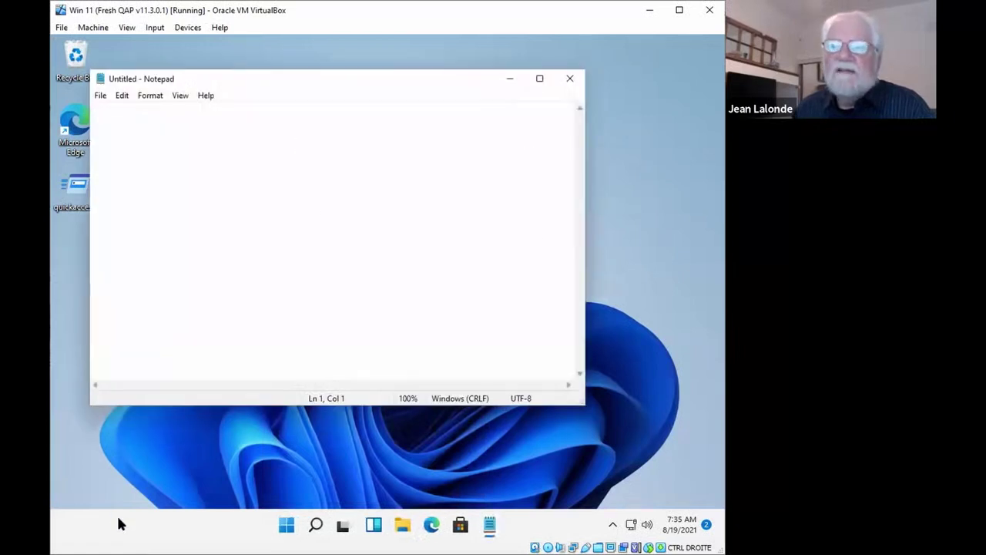
middle_click(117, 515)
click(92, 398)
middle_click(257, 254)
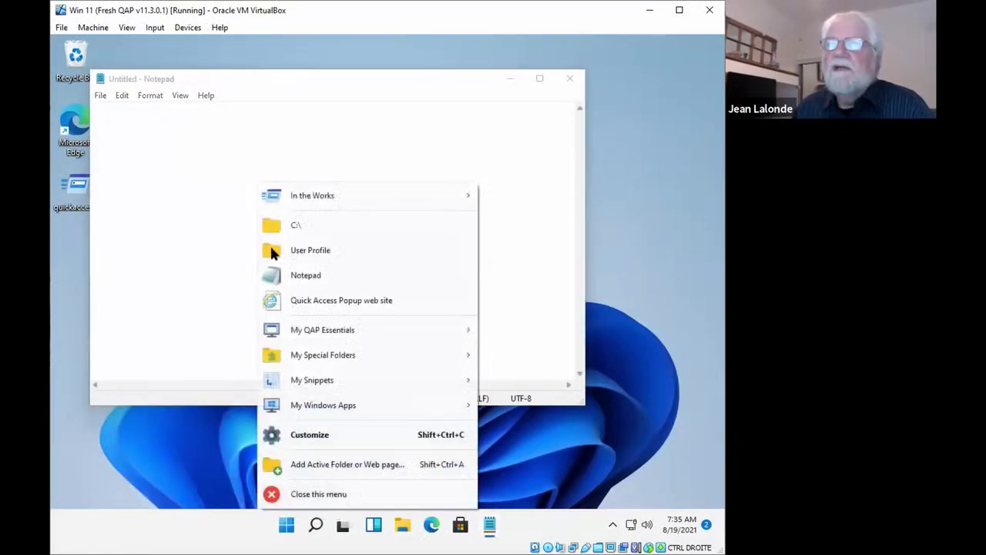
click(639, 213)
middle_click(193, 37)
click(654, 158)
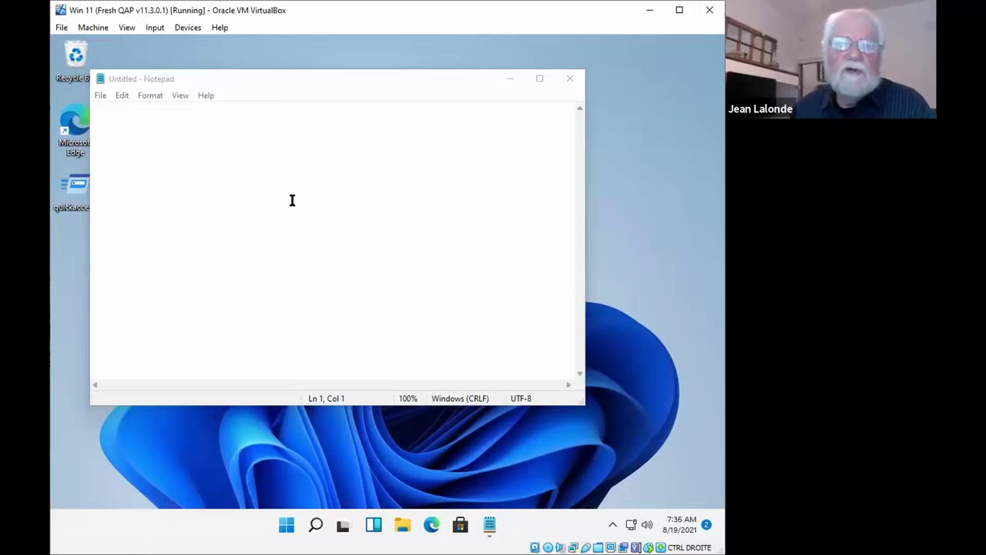
click(292, 200)
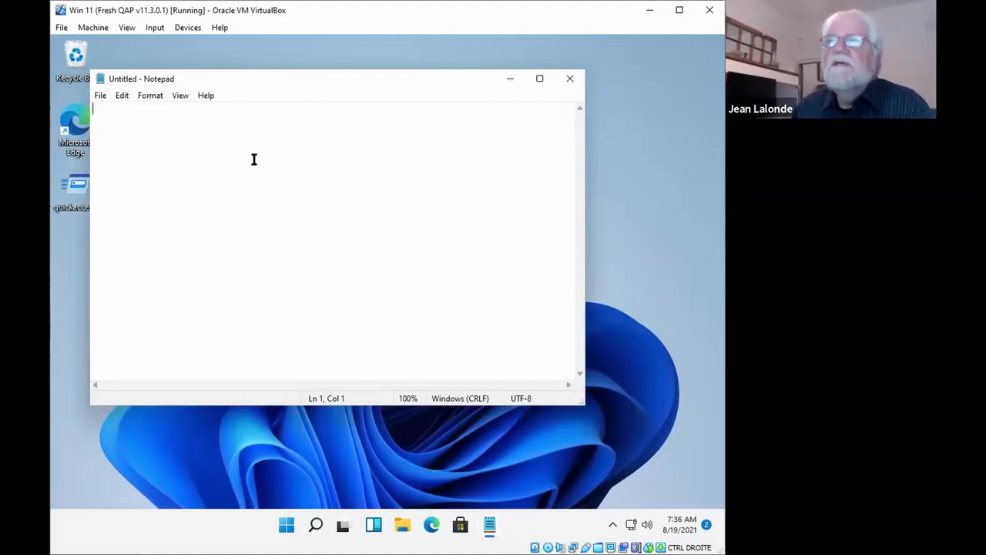
middle_click(252, 157)
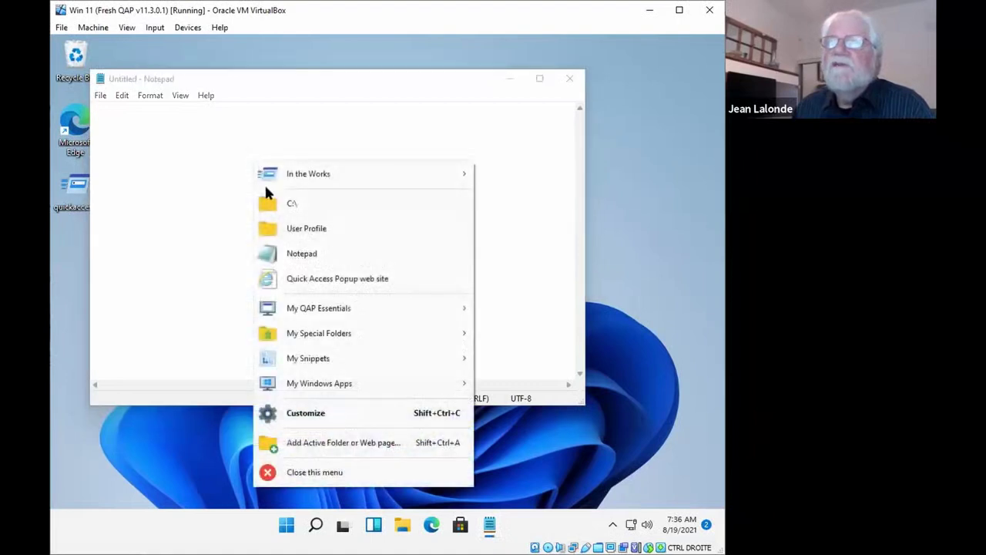
Open the Popup Hotkeys page of the Customize window's Options
click(307, 414)
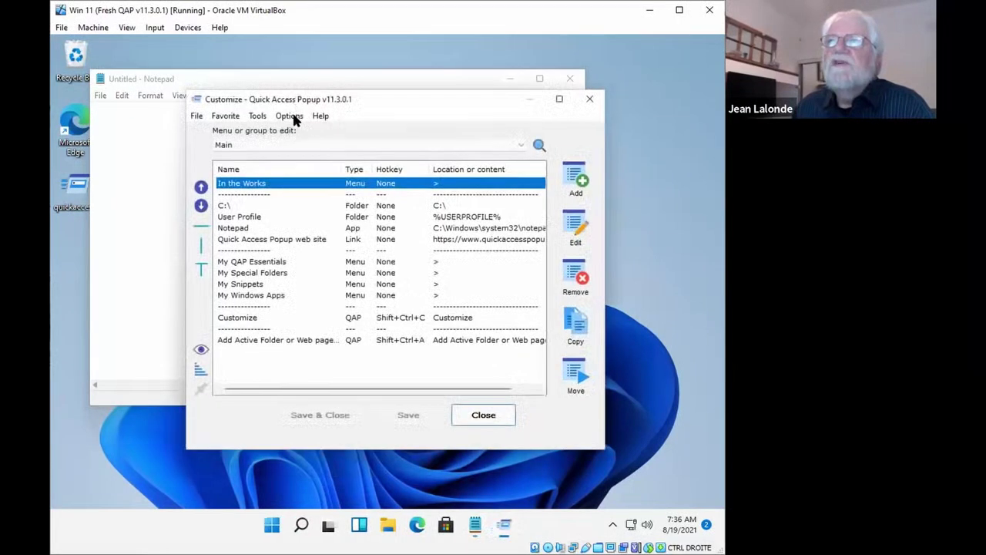
click(290, 116)
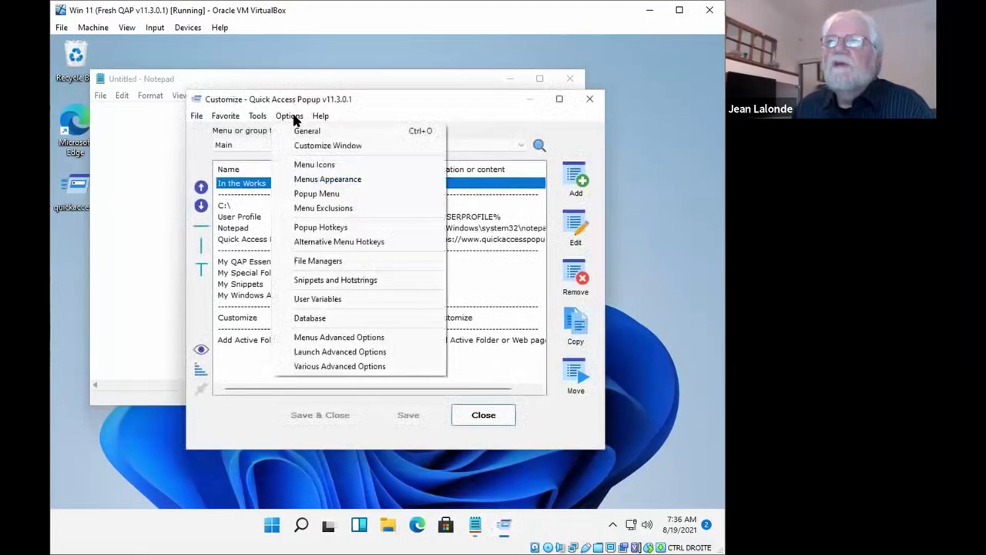
click(309, 229)
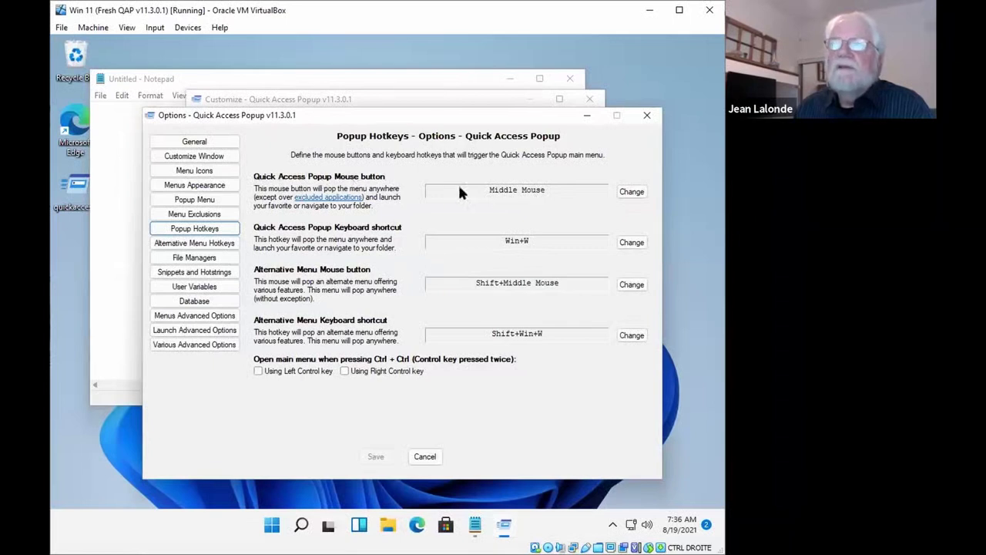
Change the popup mouse trigger to Ctrl+Left Mouse Button and confirm it
click(514, 193)
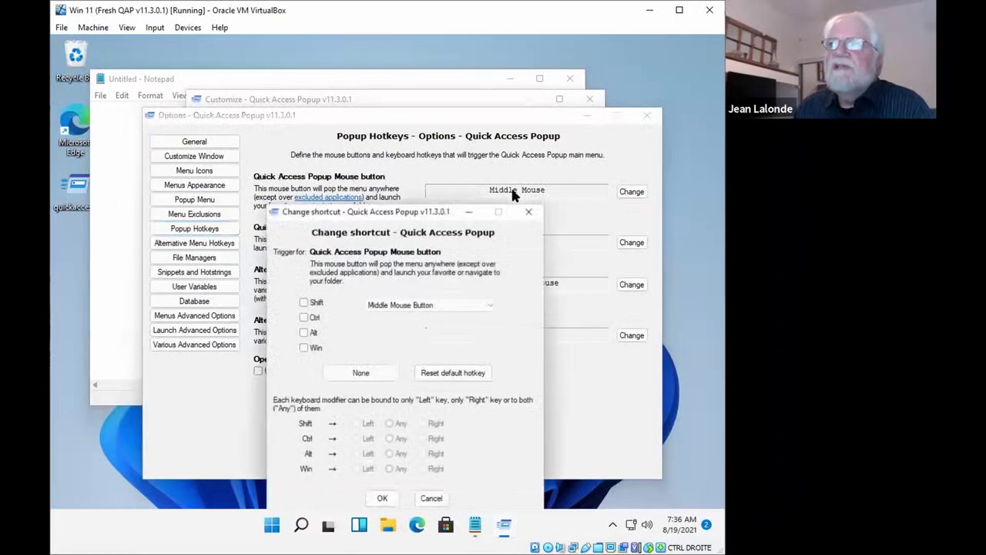
click(487, 304)
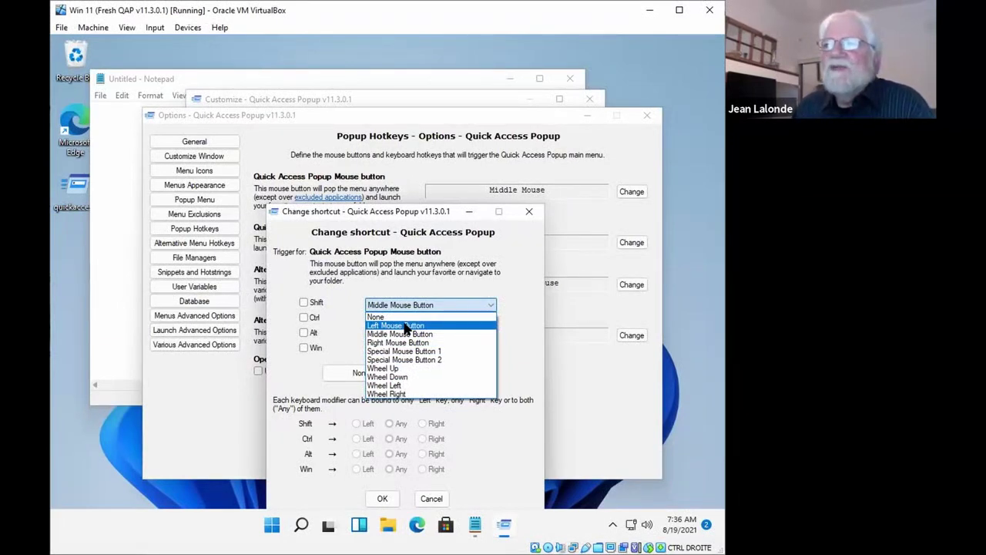
click(406, 326)
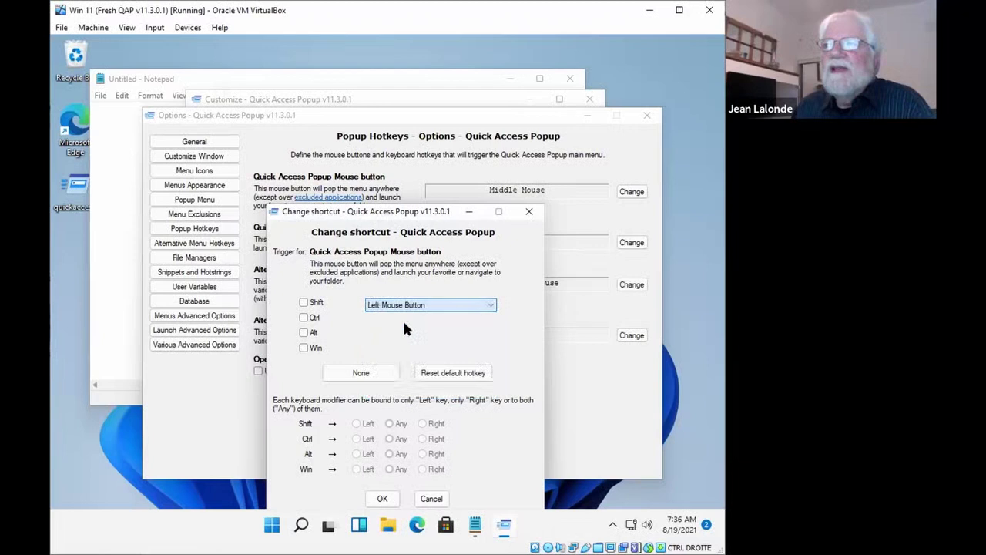
click(302, 302)
click(304, 317)
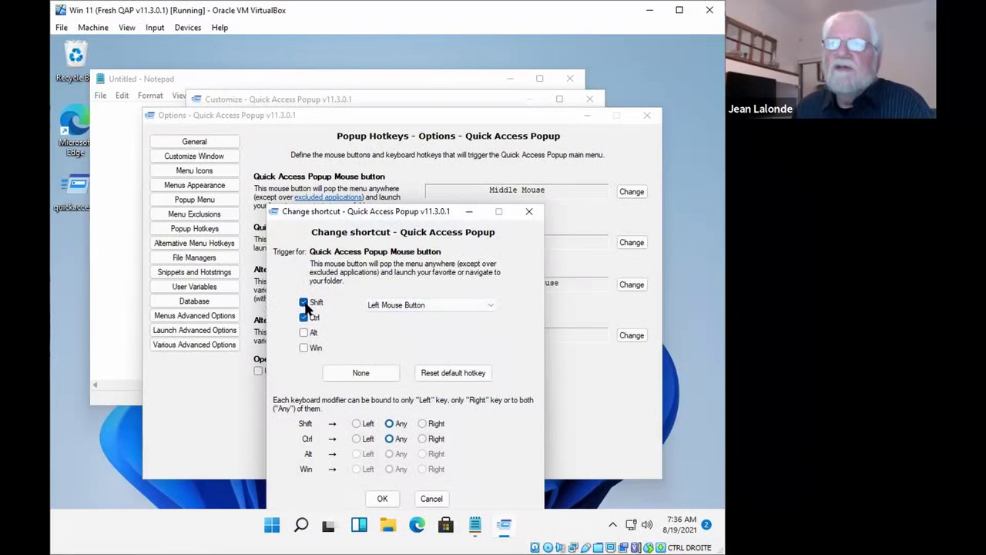
click(303, 302)
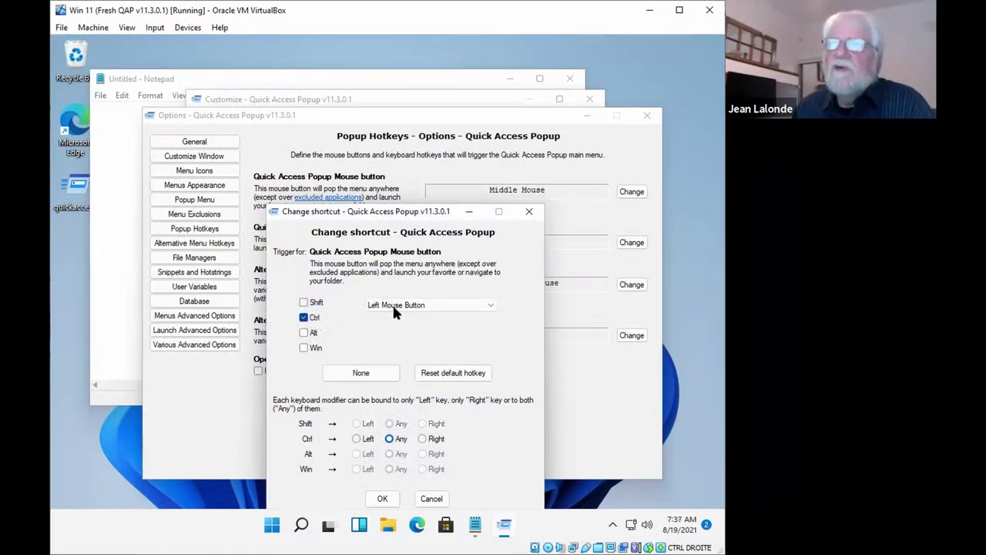
click(374, 495)
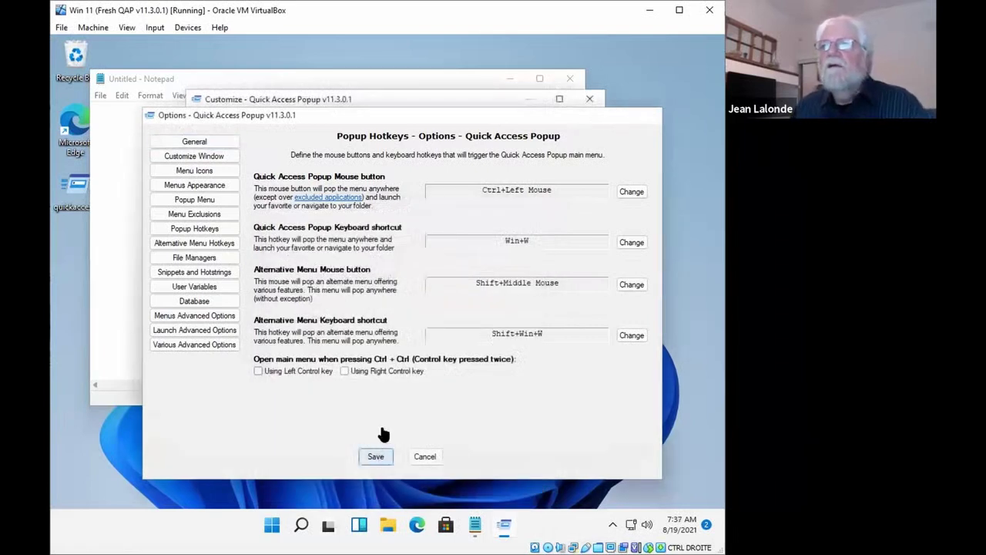
Save the Ctrl+Left Mouse trigger, then test a middle-click and dismiss the menu
click(377, 450)
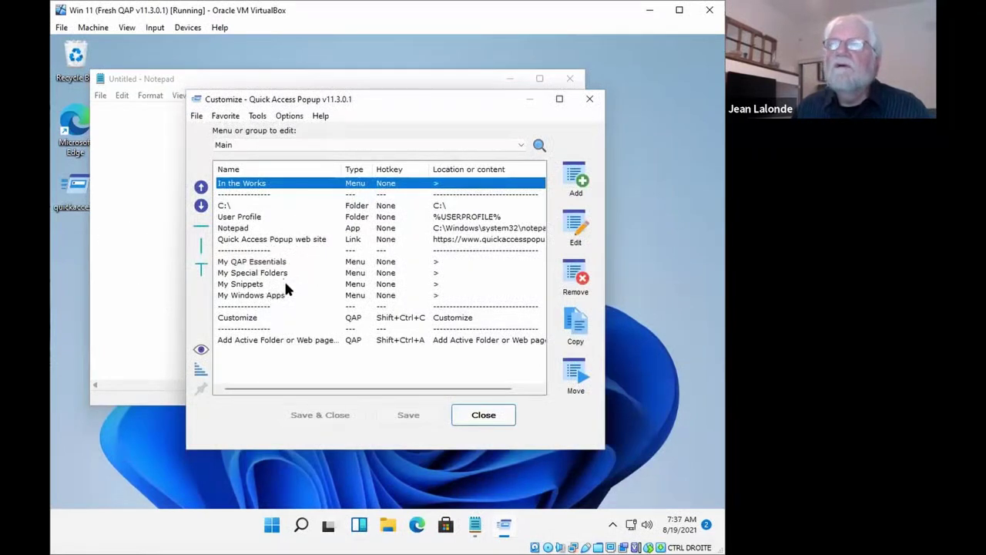
middle_click(307, 239)
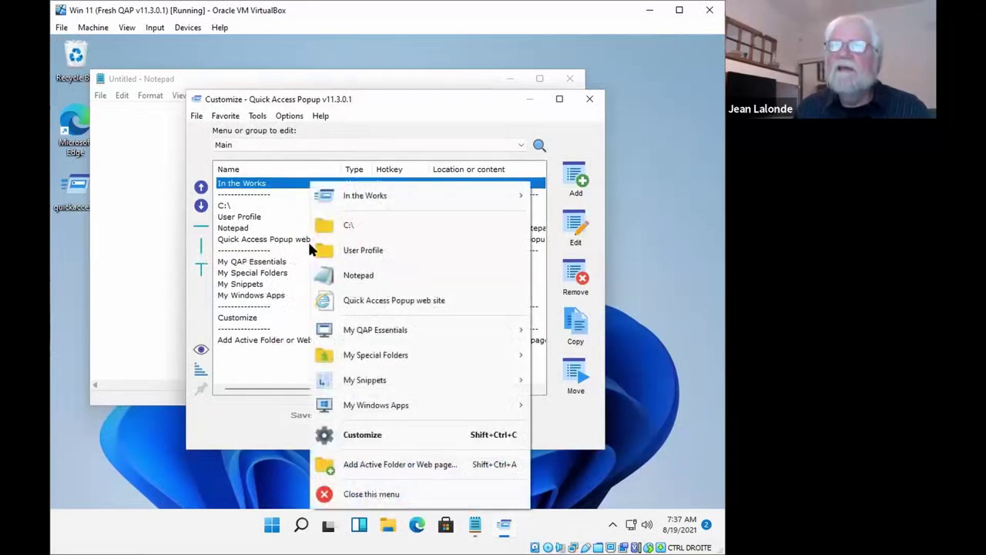
click(342, 435)
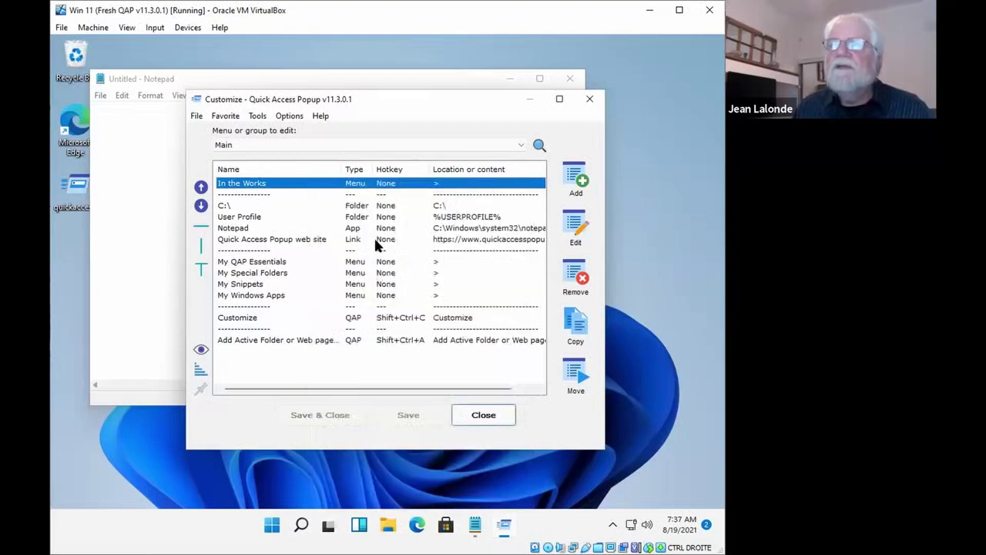
Reopen the Options window on the Popup Hotkeys page from Customize
click(285, 116)
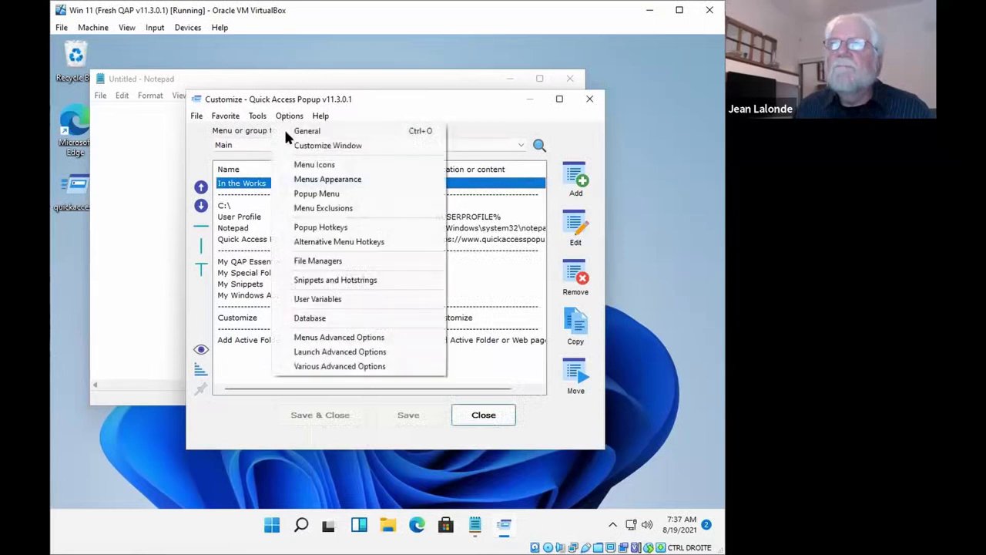
click(314, 227)
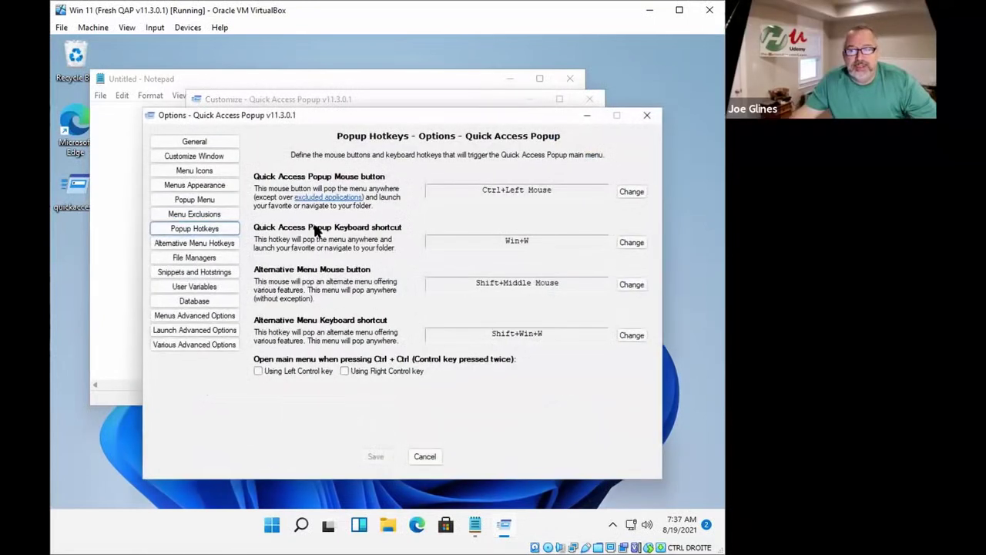
Reset the popup mouse trigger from Ctrl+Left Mouse back to the default Middle Mouse
click(506, 192)
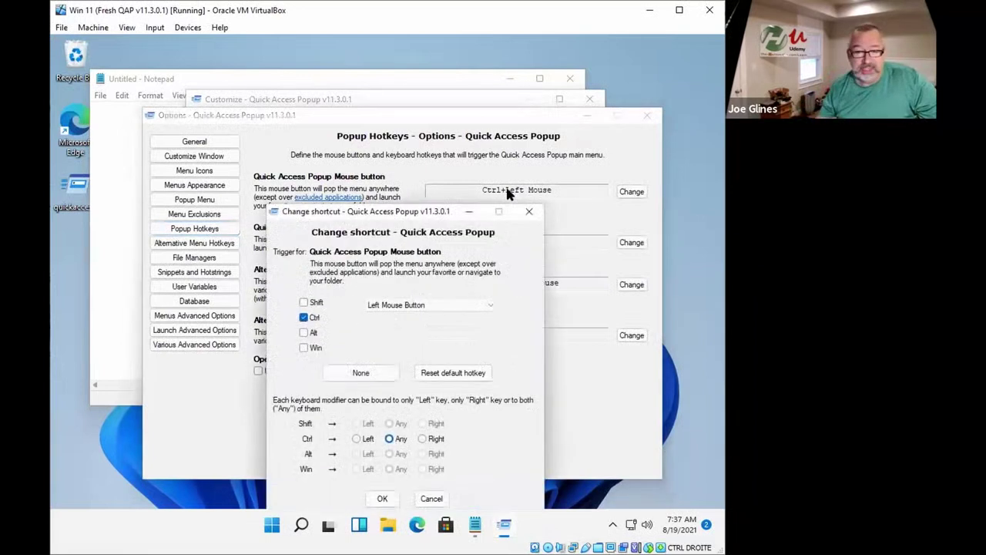
click(305, 318)
click(395, 305)
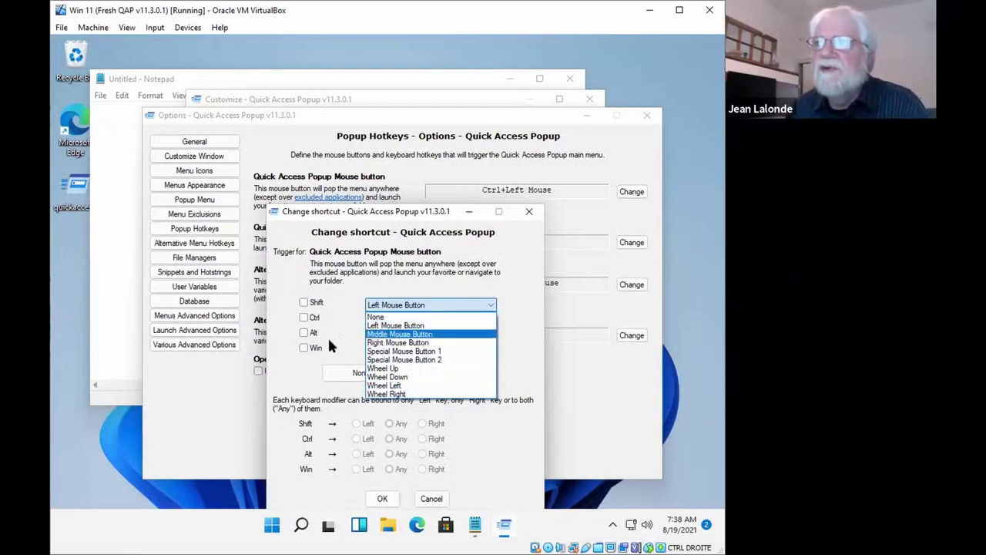
click(354, 334)
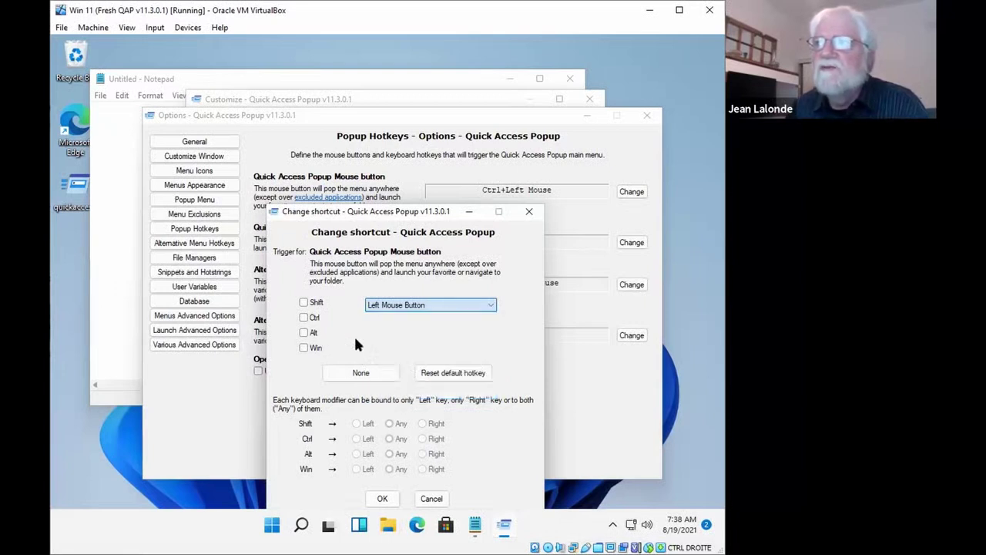
click(462, 376)
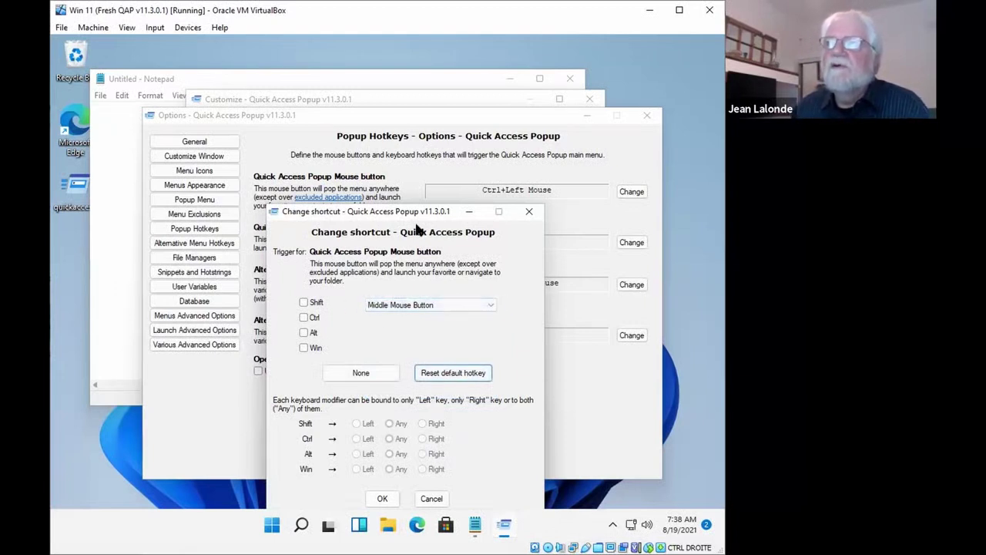
click(382, 498)
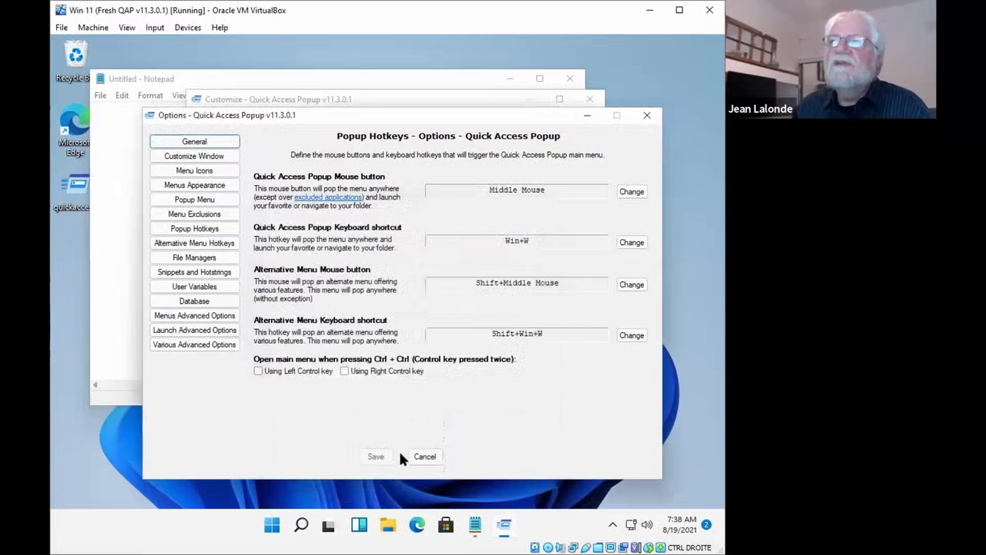
Try a Shift+Ctrl+X keyboard shortcut, then reset it to the default Win+W
click(515, 240)
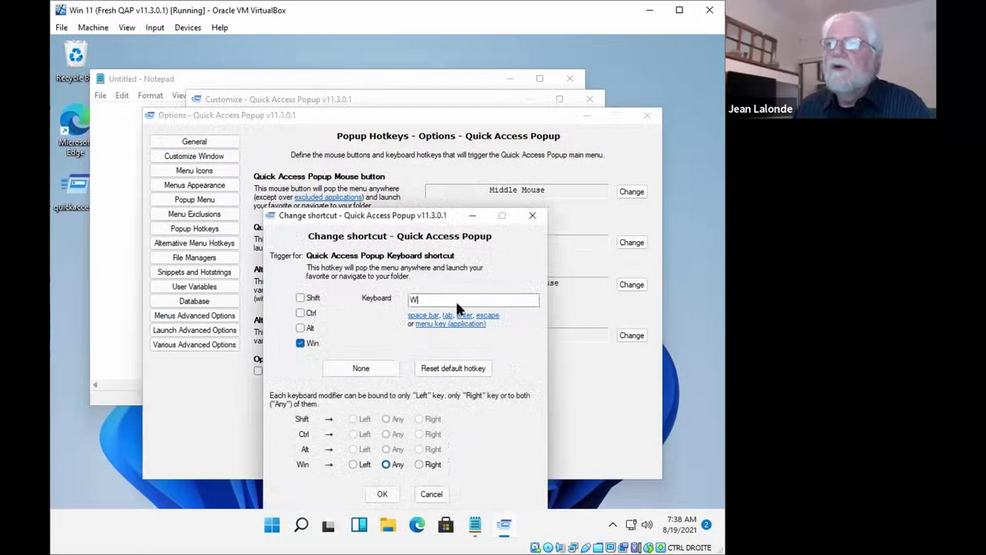
key(x)
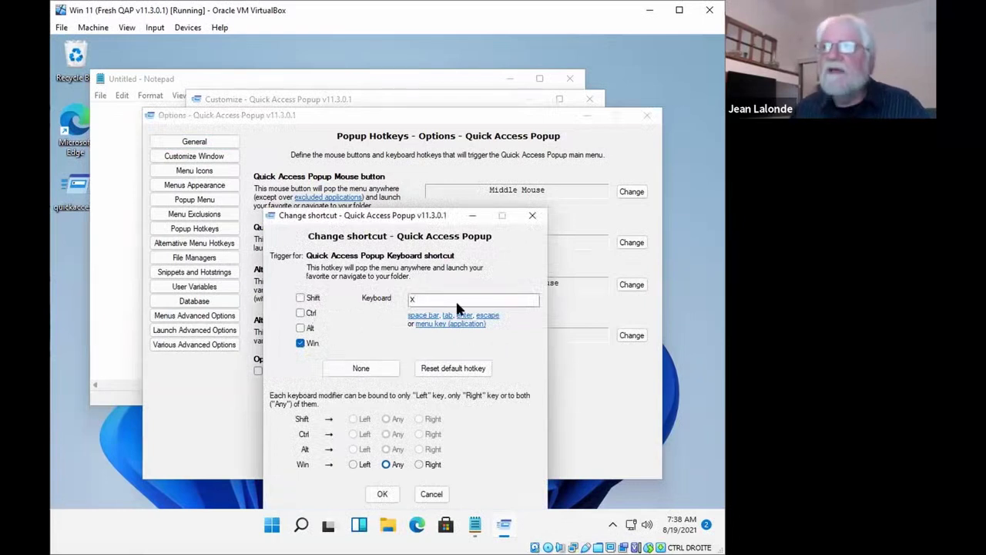
click(300, 344)
click(300, 297)
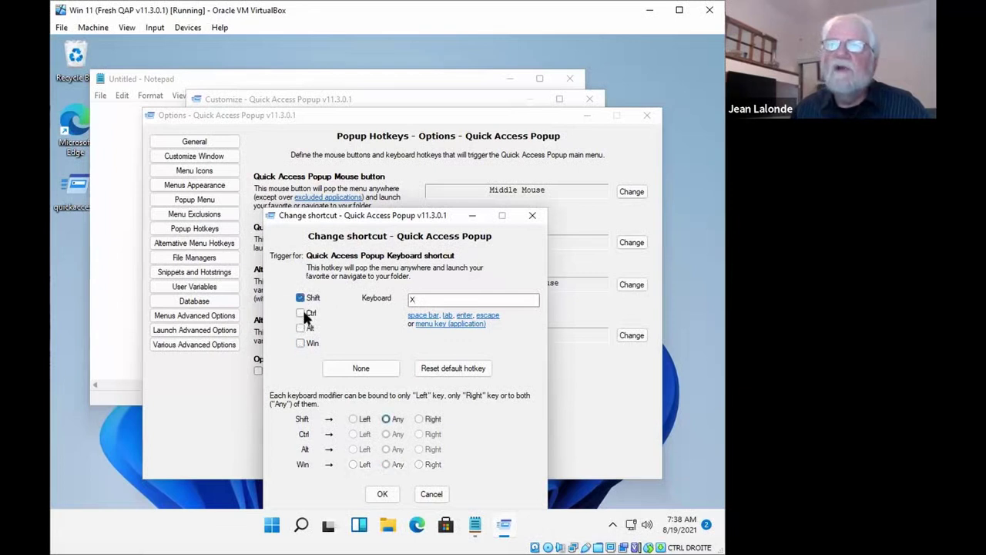
click(300, 313)
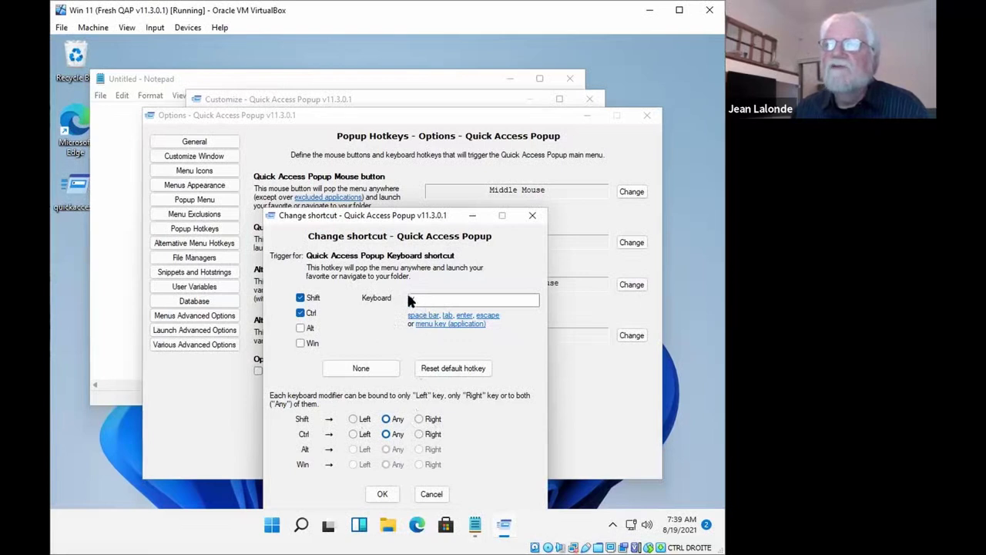
click(300, 312)
click(300, 312)
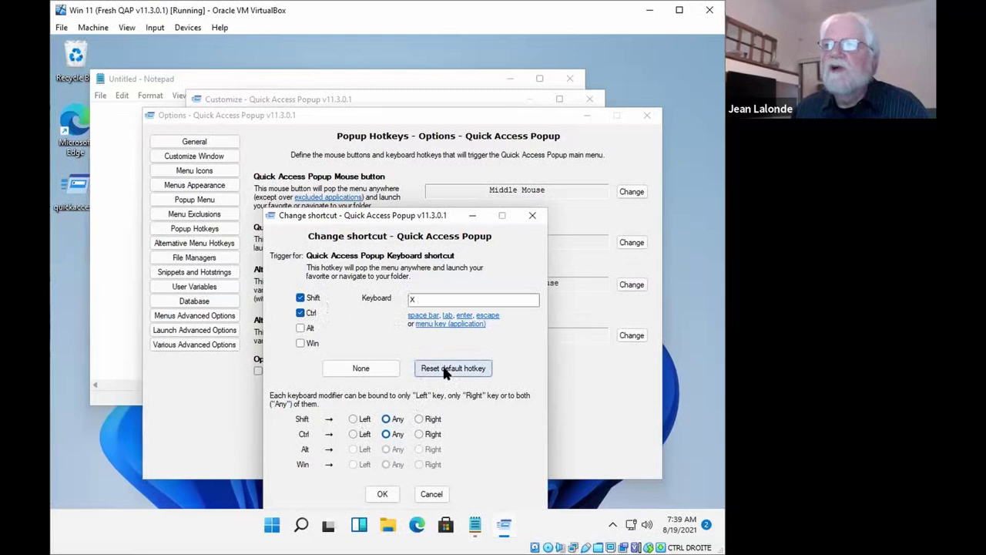
click(478, 368)
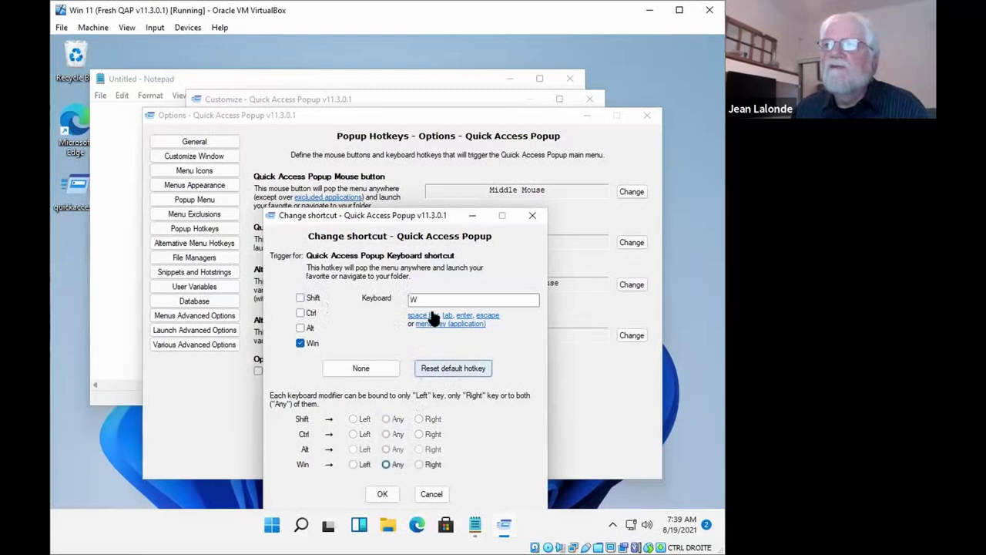
Accept Win+W as the popup keyboard shortcut in the shortcut dialog
click(378, 493)
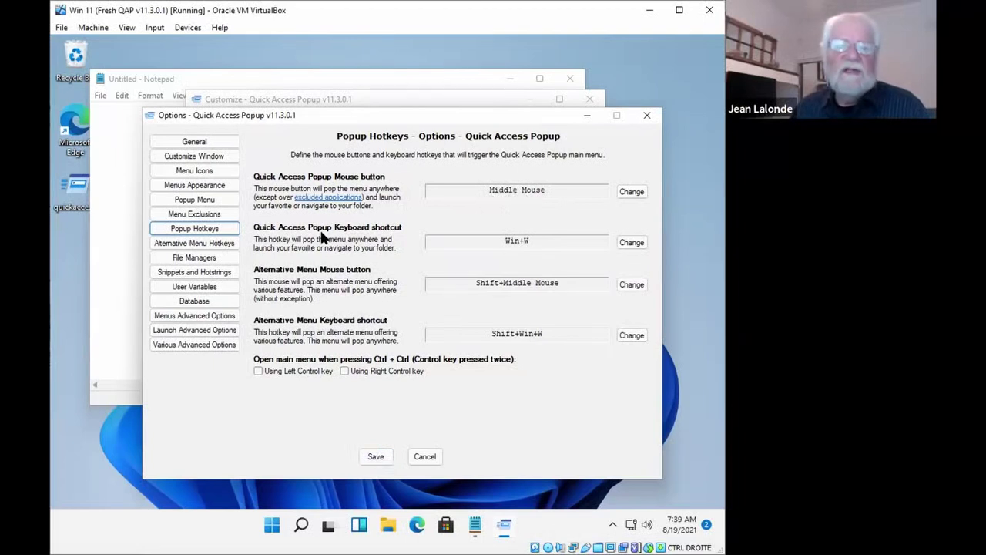
Review the popup menu settings page, then save the option changes
click(190, 202)
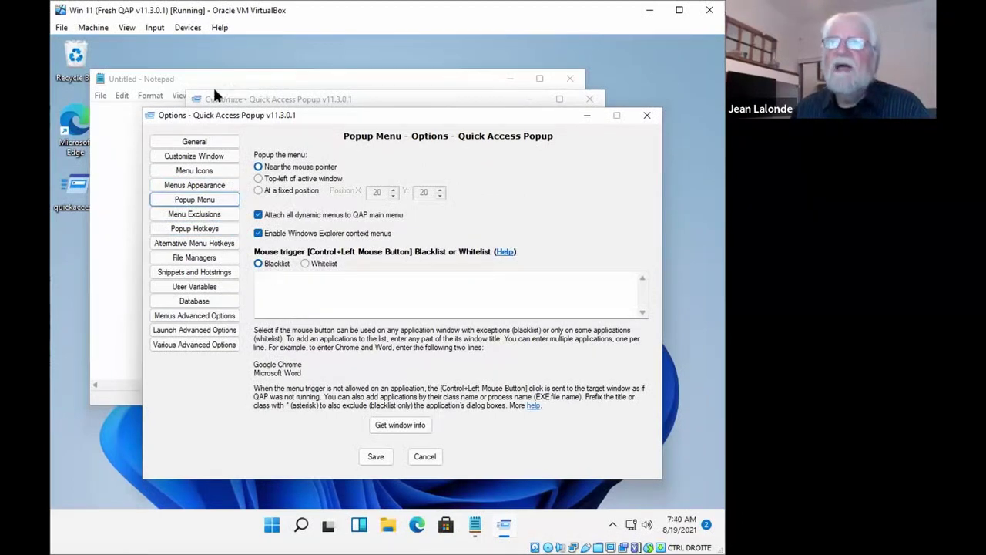
click(160, 77)
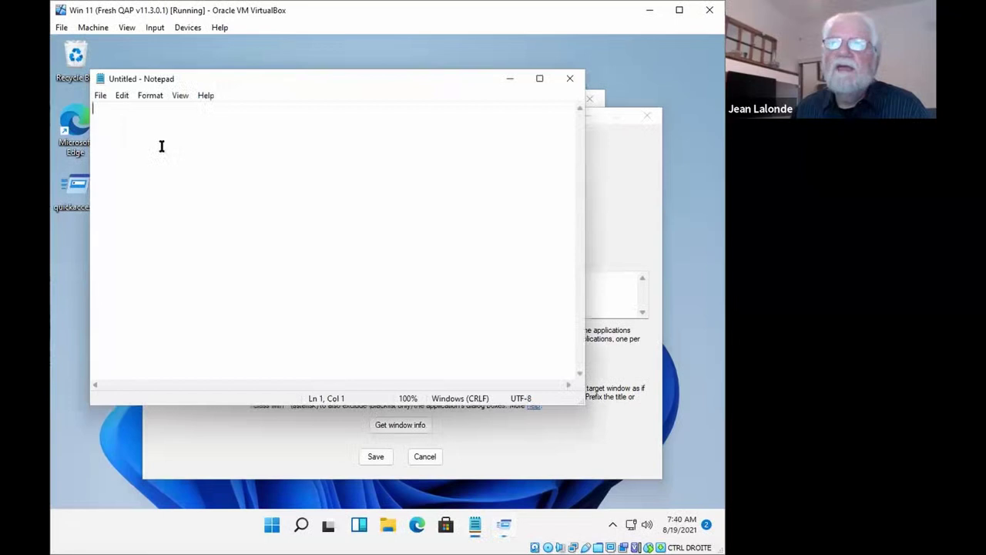
click(327, 458)
click(375, 456)
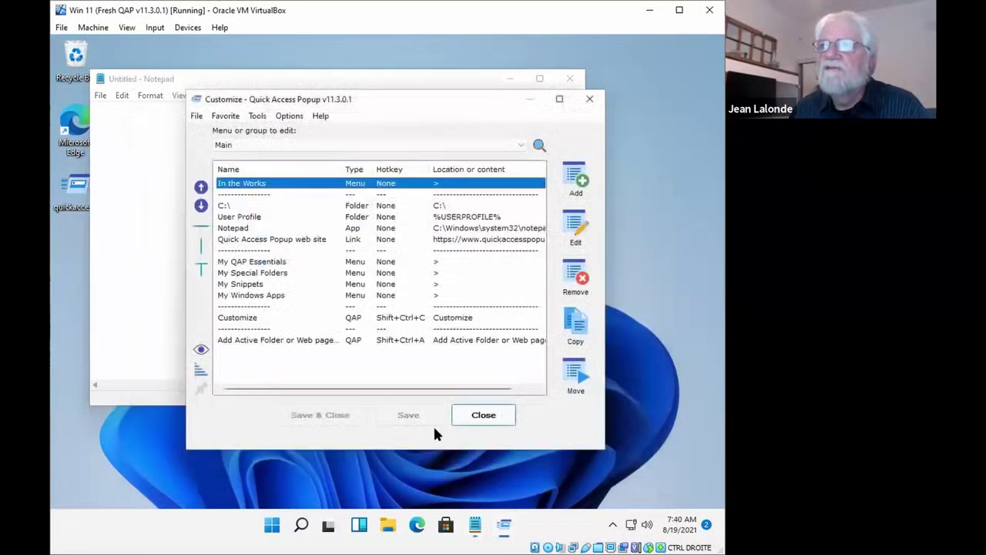
Test the middle-click menu over Notepad, then bring Customize forward with its option list
middle_click(157, 184)
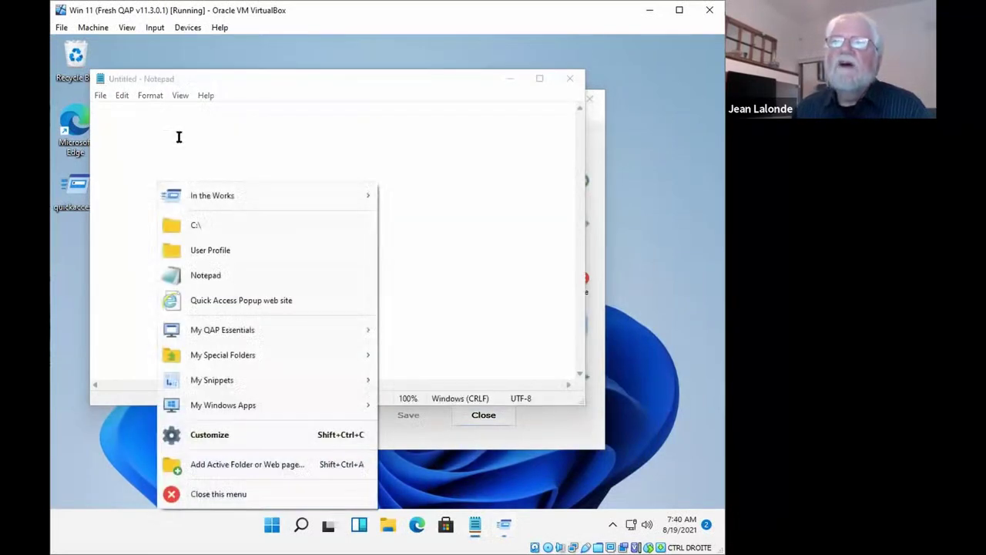
click(140, 137)
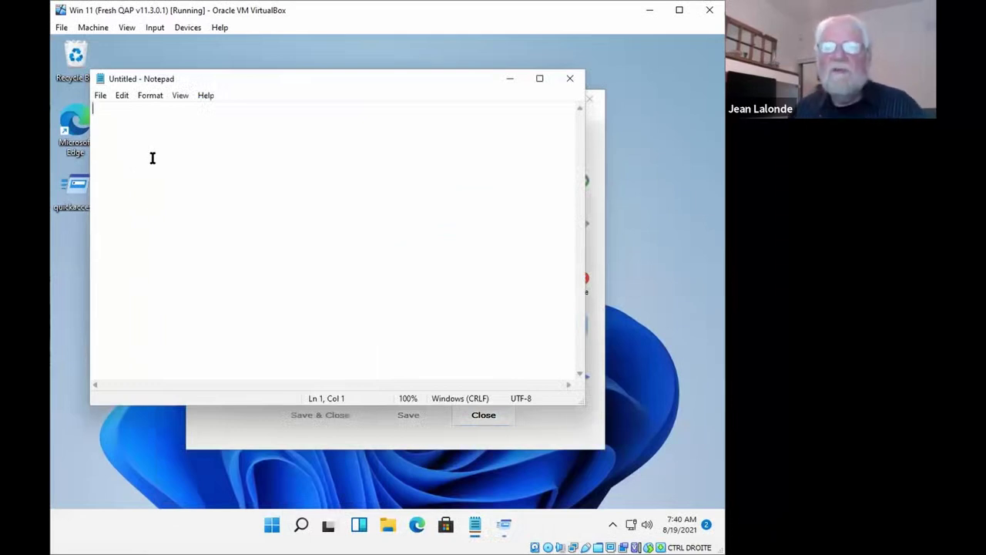
click(259, 425)
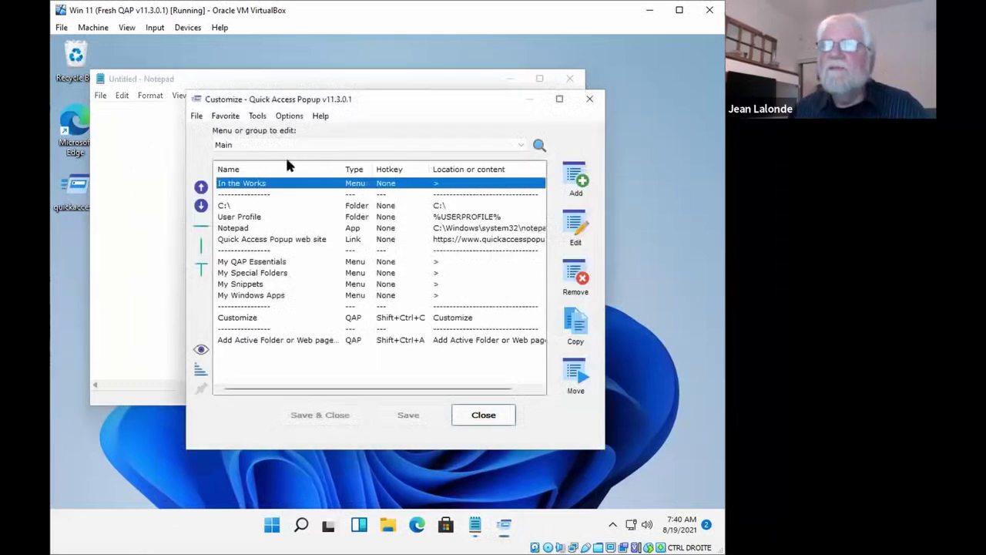
click(290, 116)
Add Notepad to the Popup Menu mouse-trigger blacklist and save the options
click(296, 195)
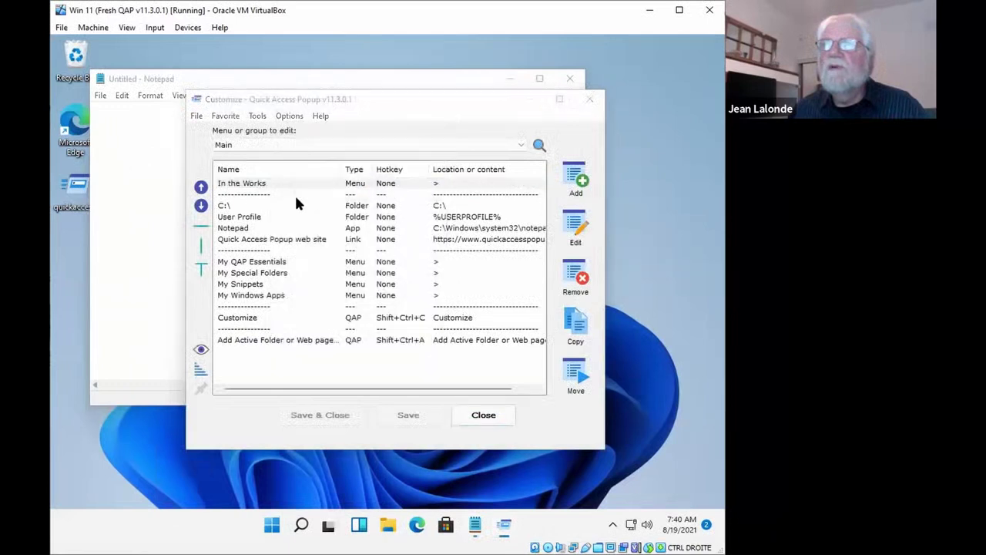
click(293, 296)
text(Notepad)
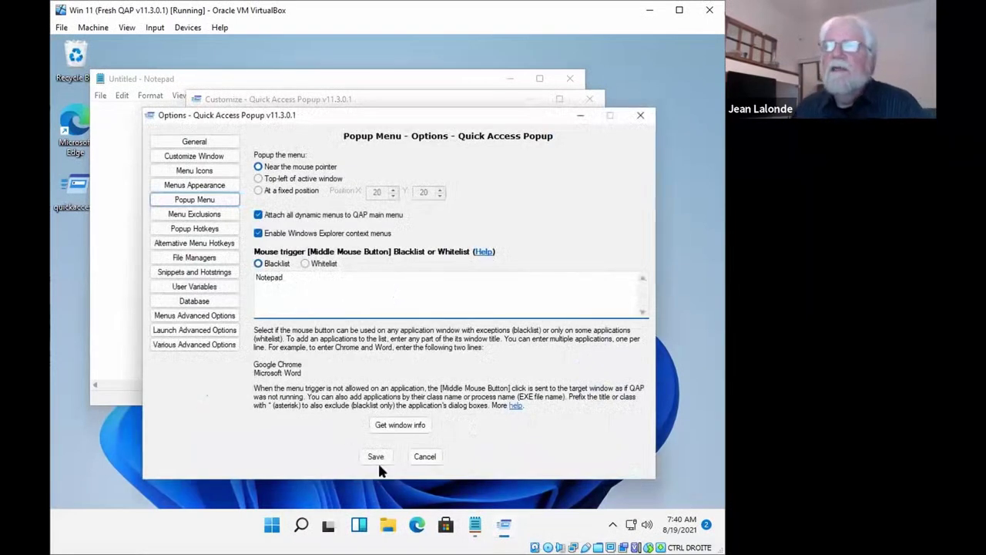
drag(288, 279, 250, 283)
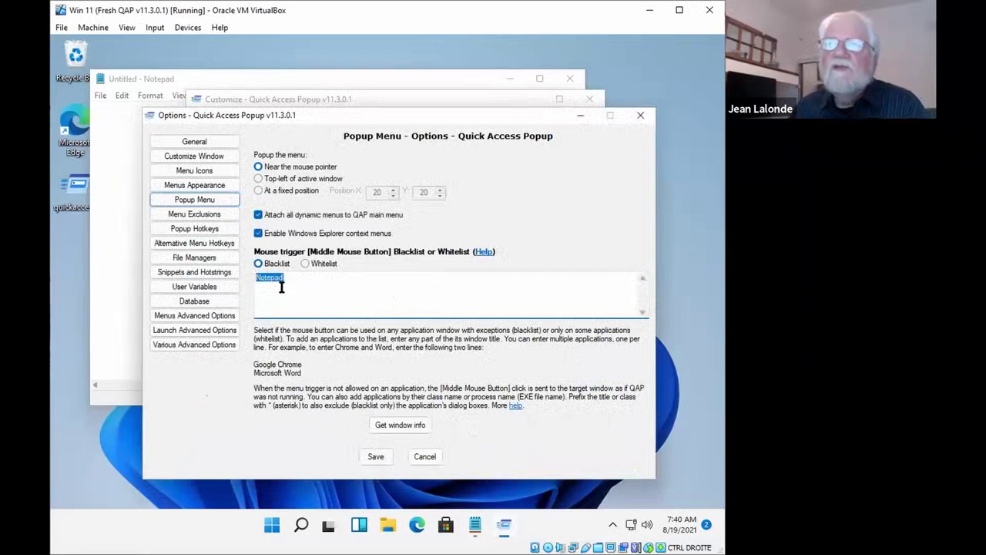
click(375, 453)
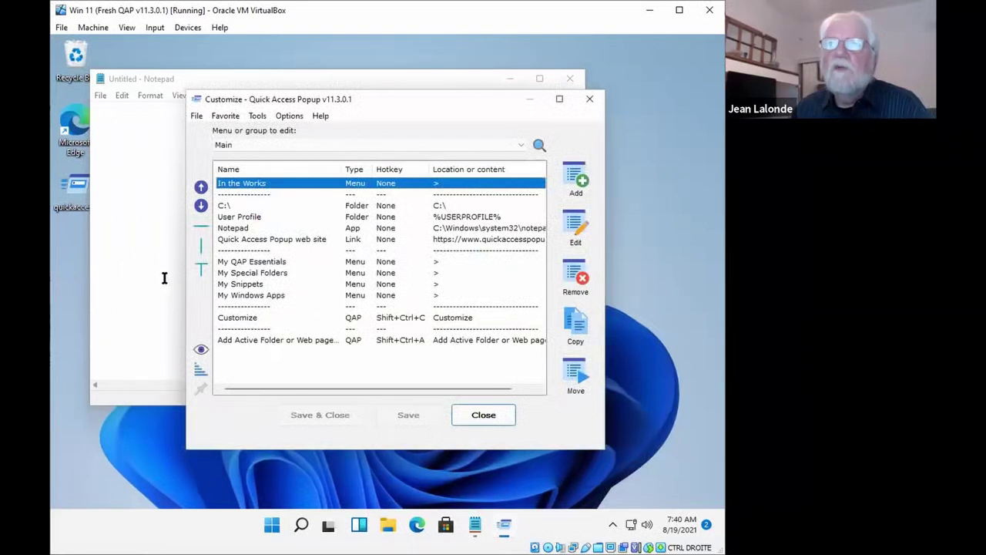
Check that middle-clicking outside Notepad still opens the popup menu, then dismiss it
click(162, 278)
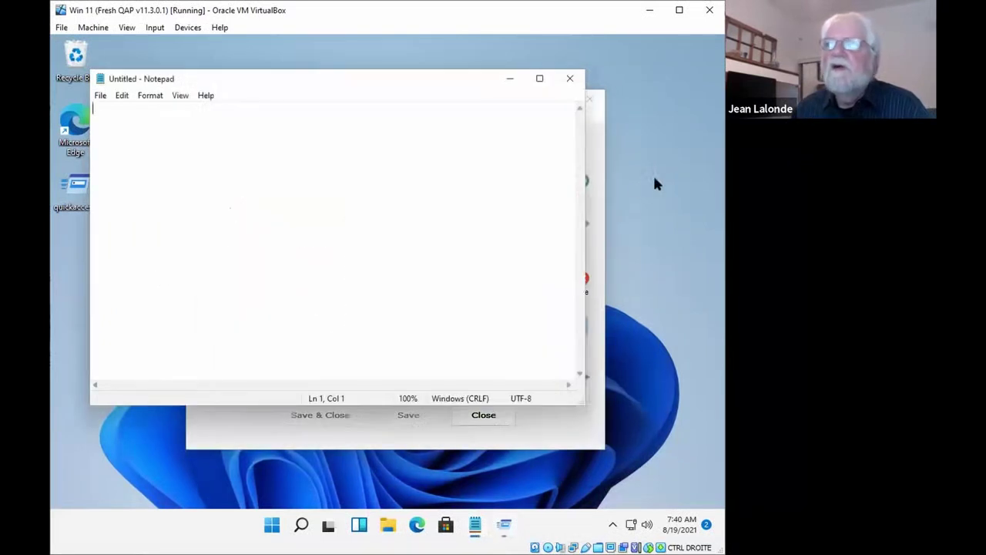
middle_click(645, 85)
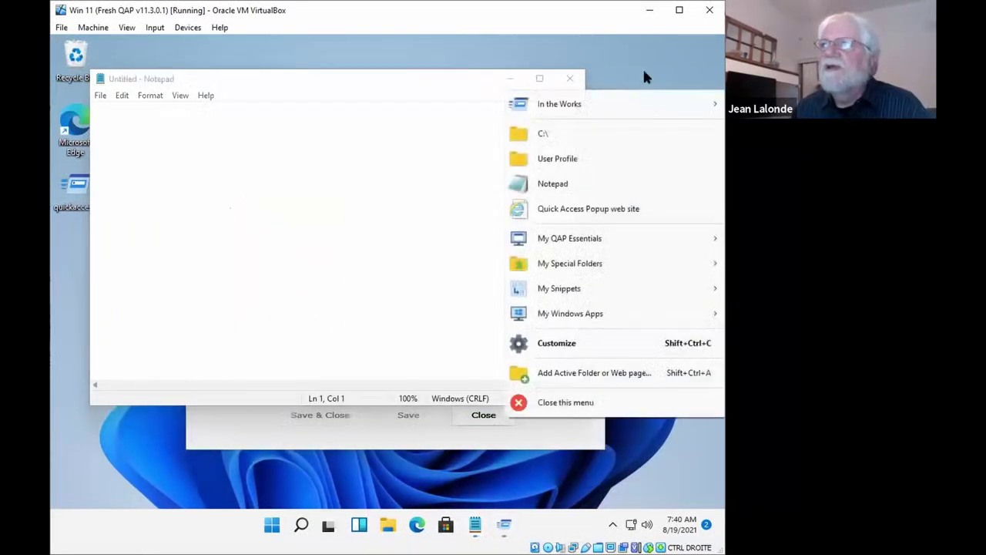
click(345, 108)
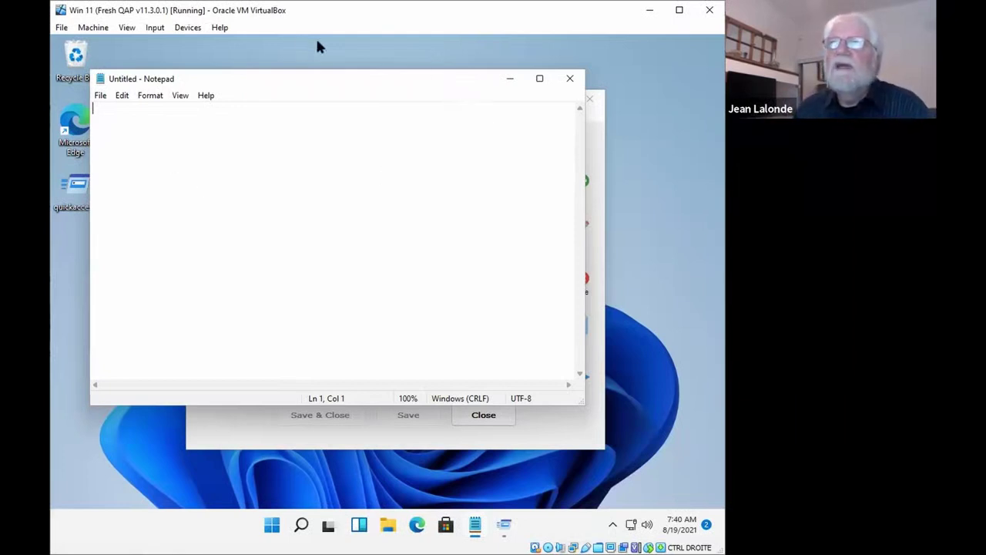
Return to the Popup Menu options page through the popup menu's Customize window
middle_click(66, 225)
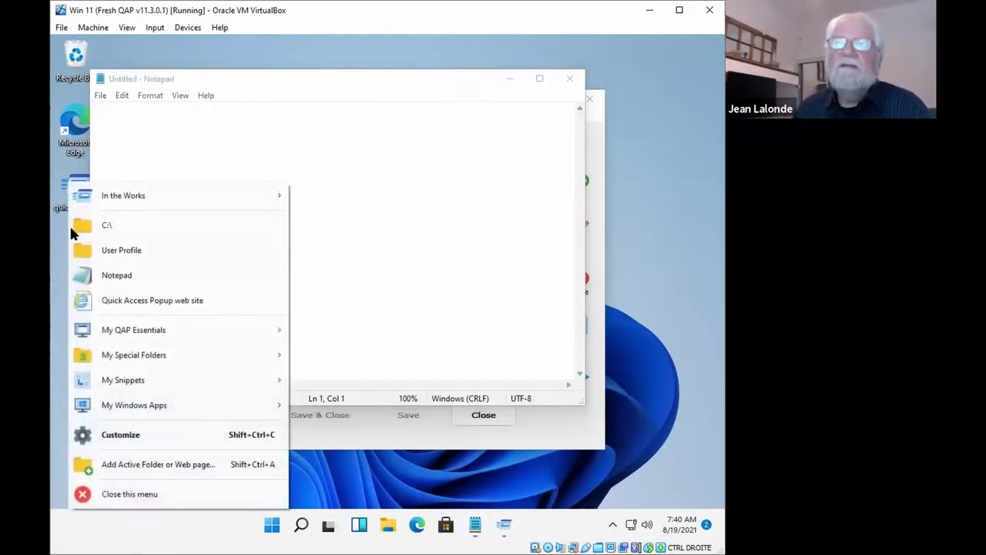
click(110, 437)
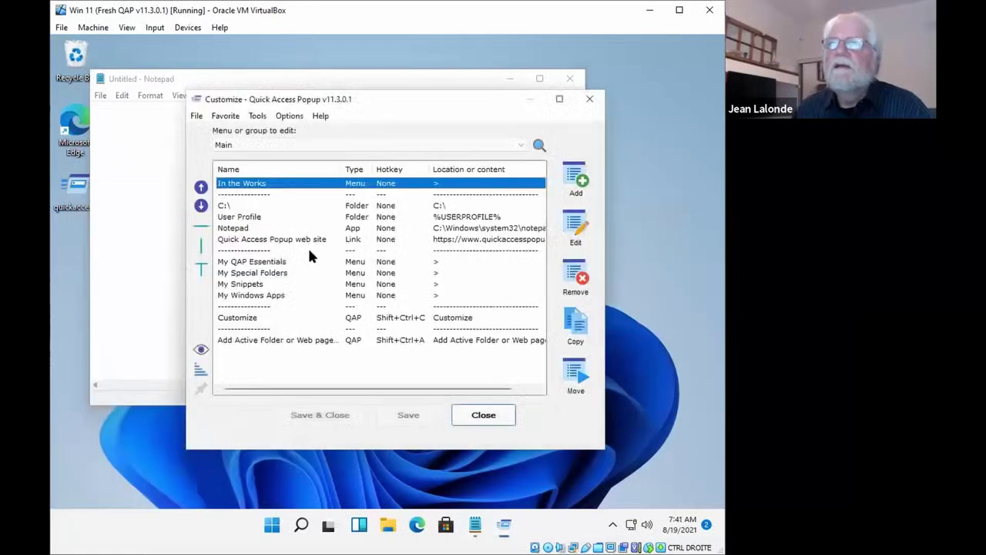
click(290, 116)
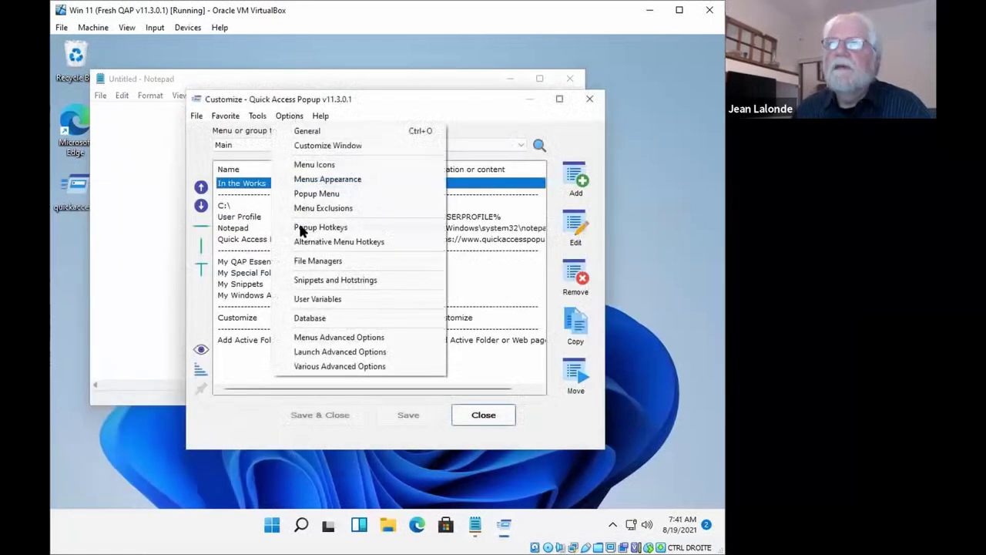
click(314, 194)
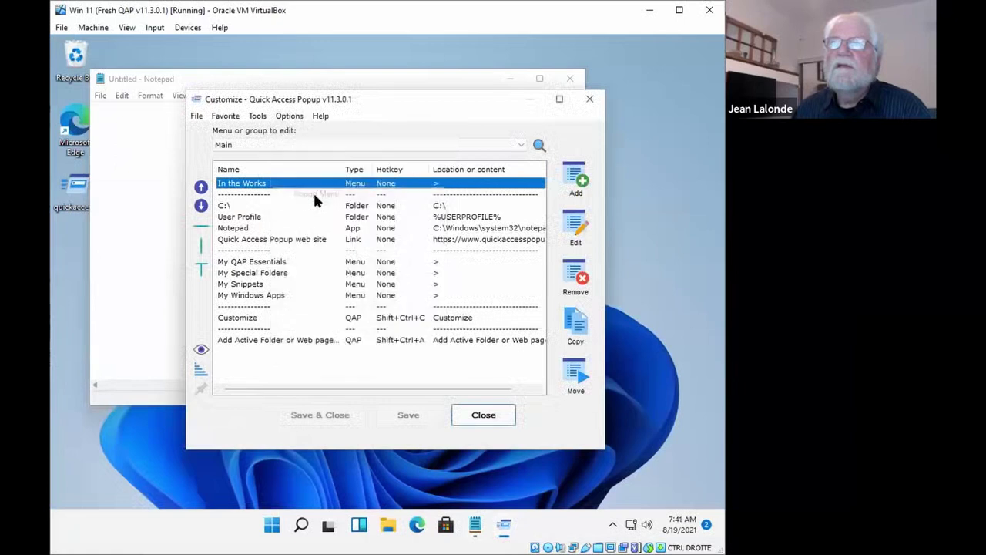
Add a test line 'sdafsadfc' under Notepad in the blacklist, then delete it
click(293, 281)
key(Return)
text(sdafsadfc)
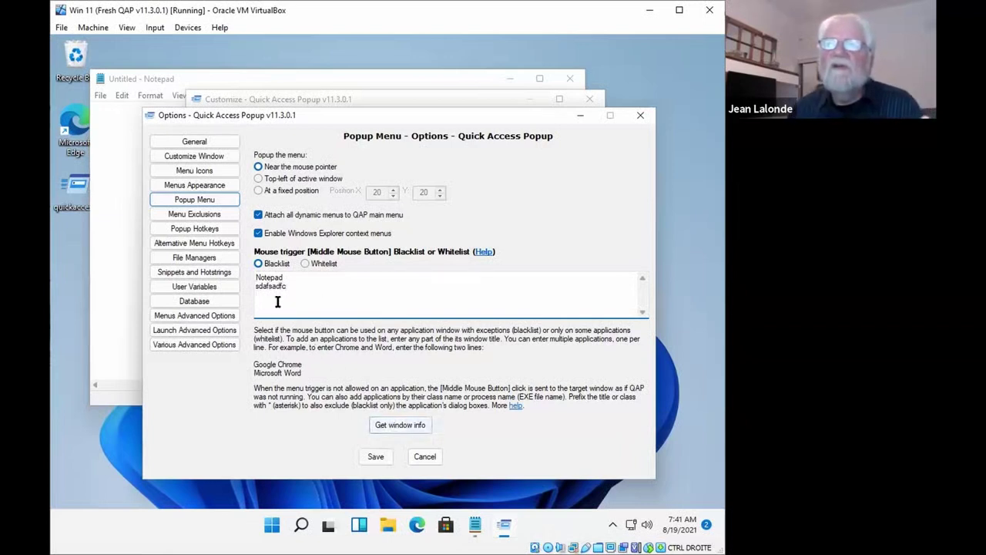
double_click(275, 279)
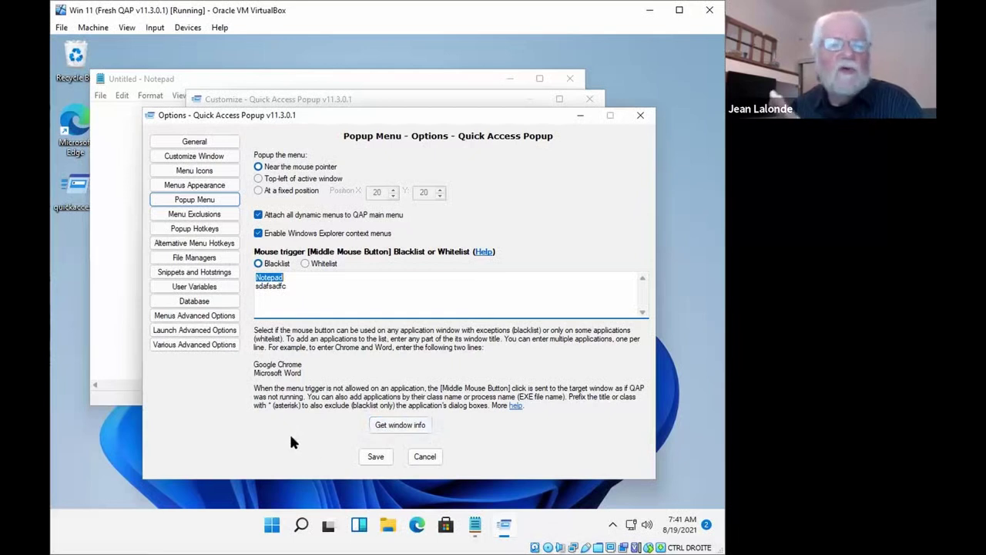
drag(292, 287, 236, 289)
key(Delete)
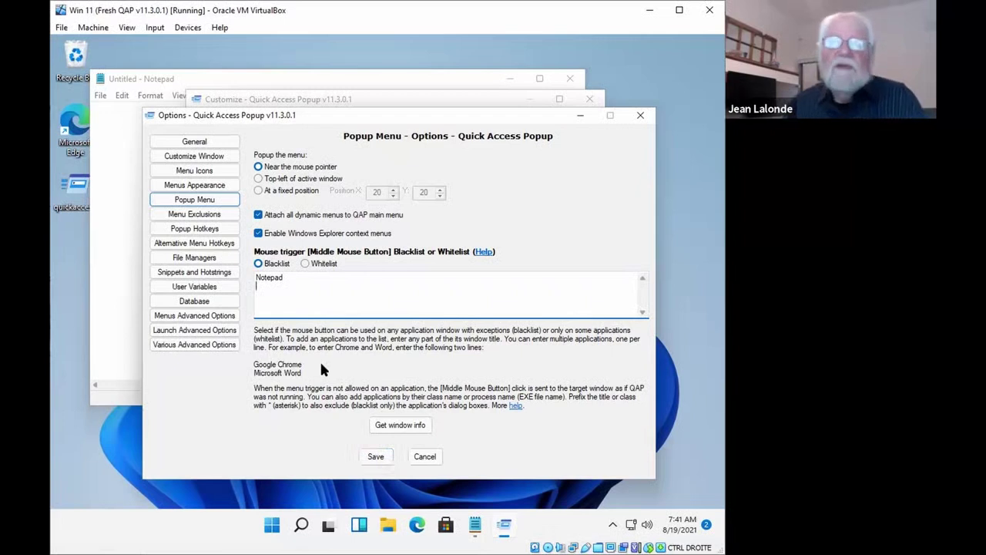
Step through the option pages from General to Popup Hotkeys, confirming Middle Mouse and Win+W
click(189, 143)
click(184, 159)
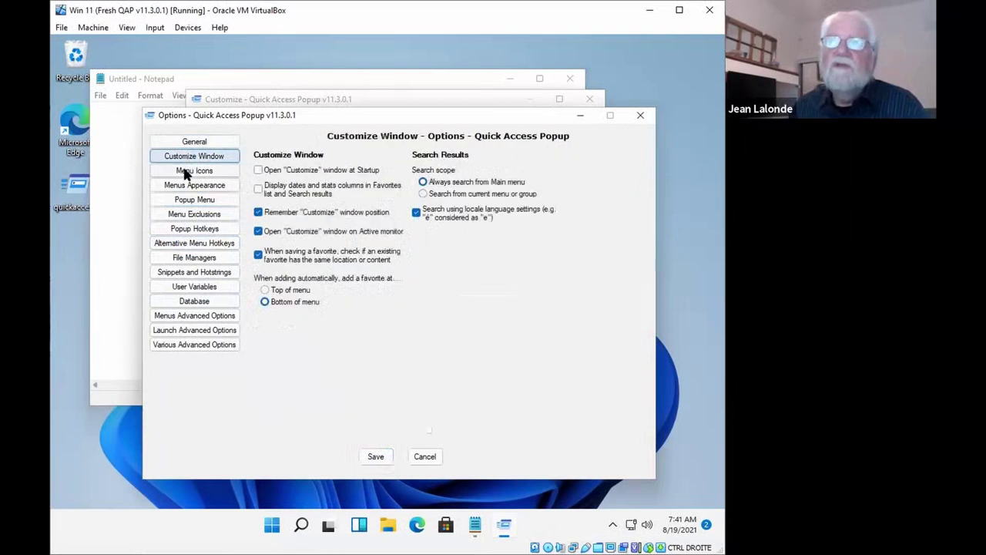
click(188, 171)
click(186, 186)
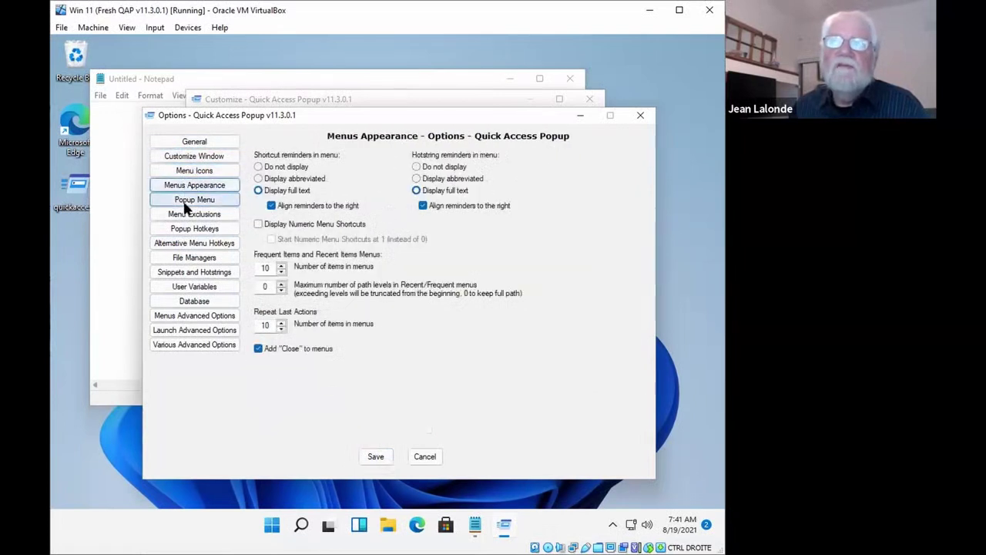
click(186, 201)
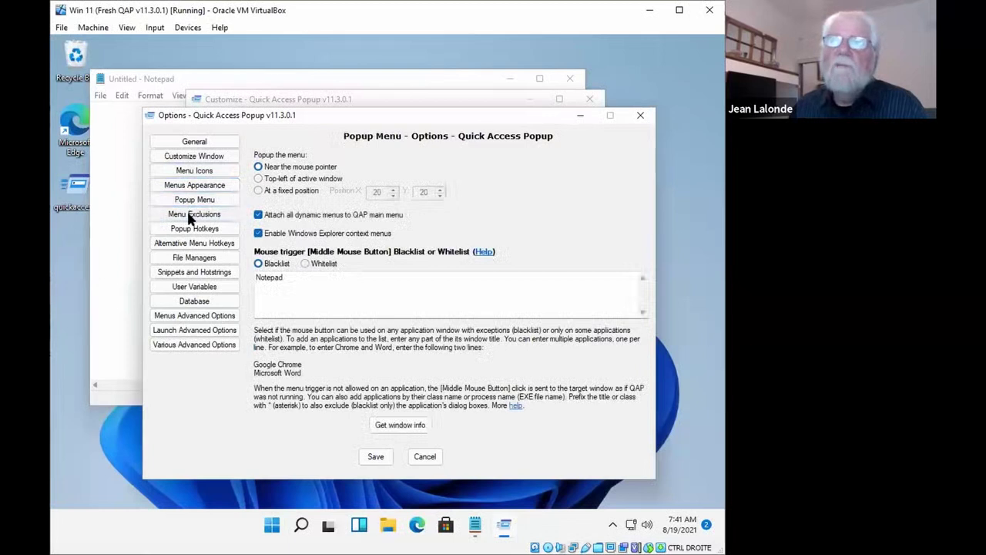
click(188, 215)
click(188, 230)
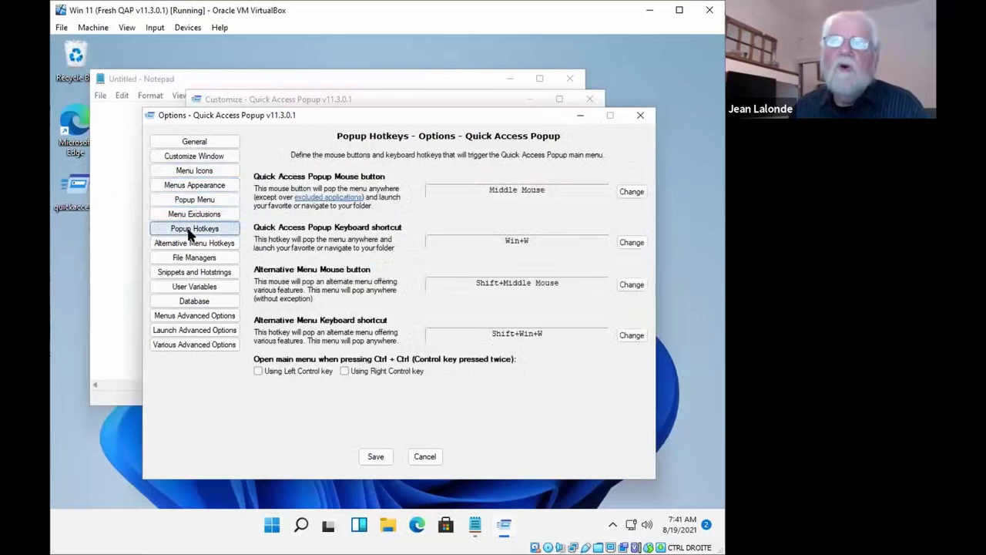
Review the remaining option pages from Alternative Menu Hotkeys through Database
click(188, 243)
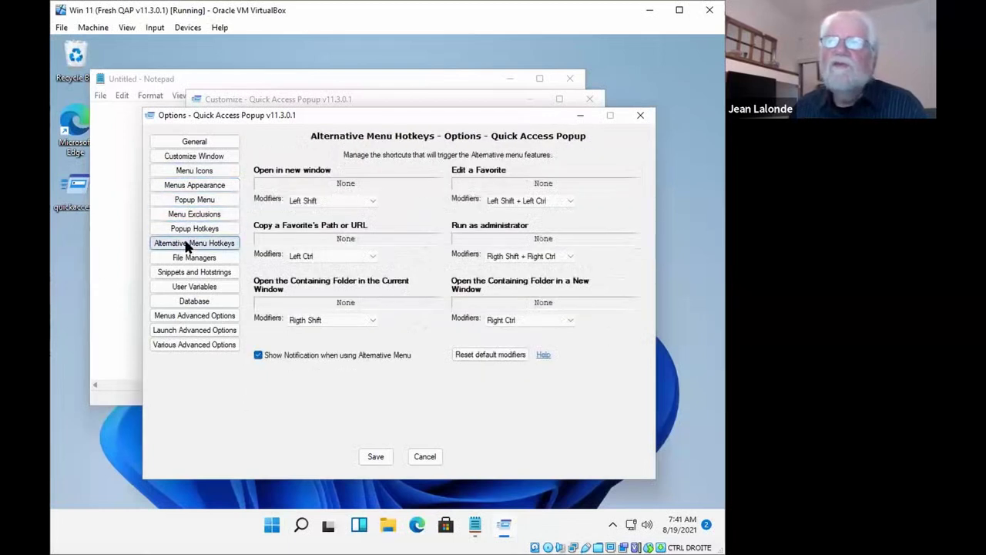
click(185, 259)
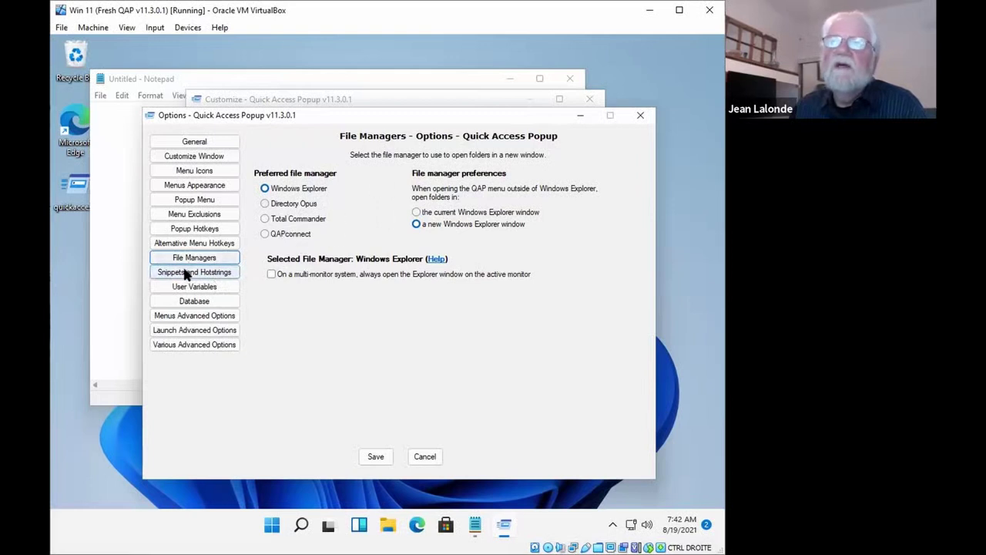
click(218, 274)
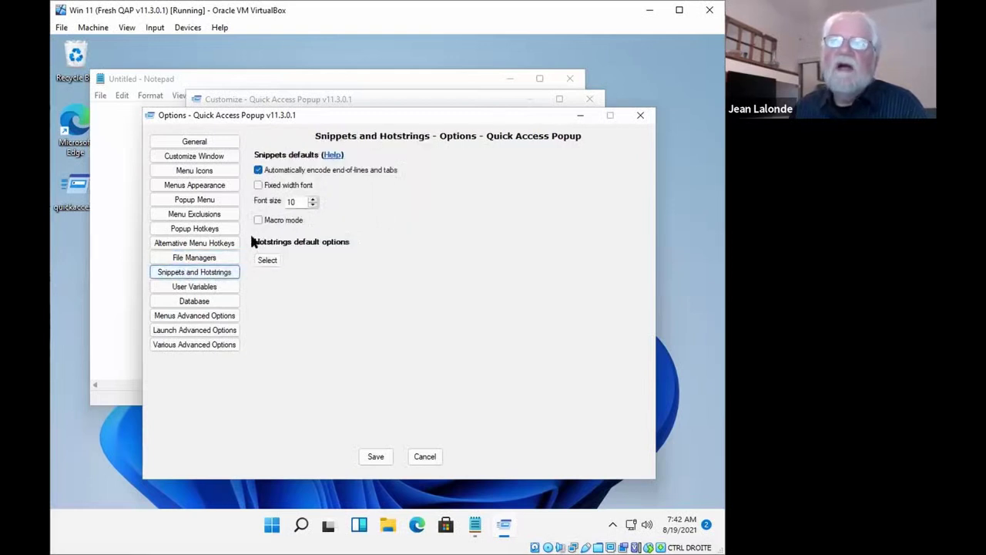
click(198, 288)
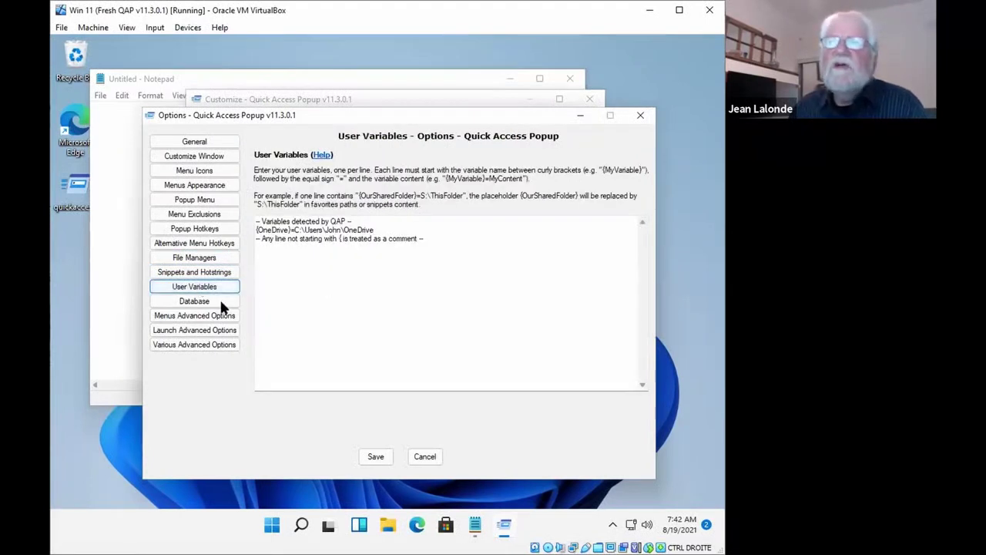
click(201, 300)
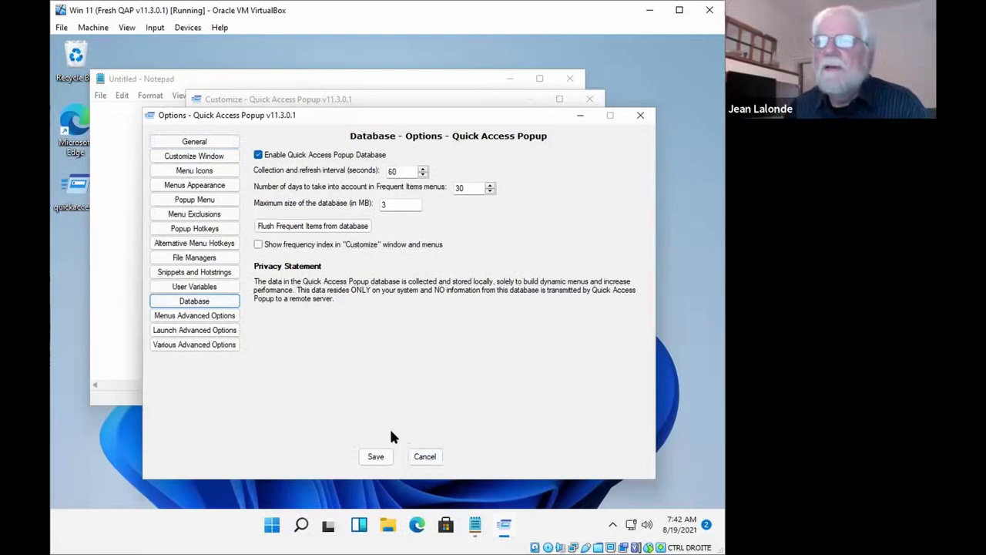
click(388, 456)
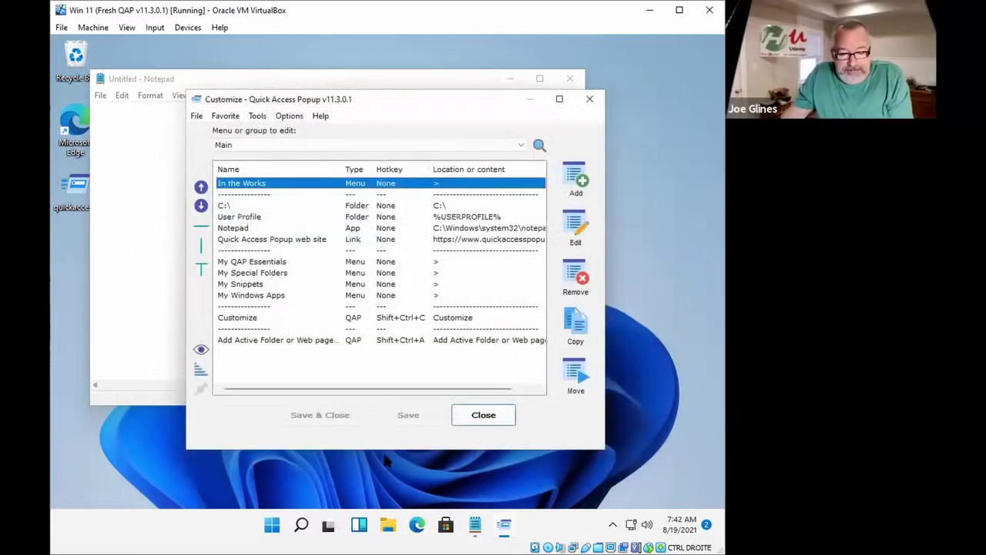